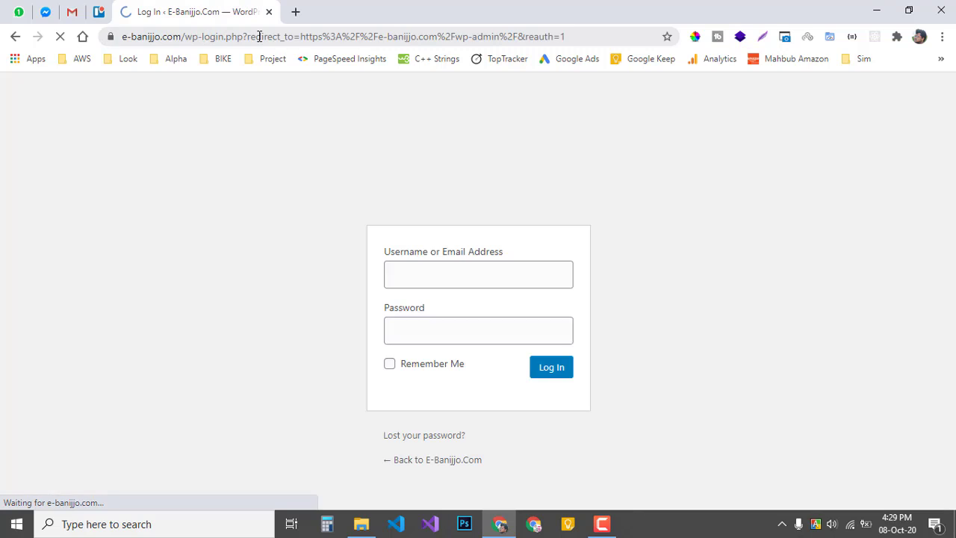
Log in to the WordPress admin with the saved credentials
left_click(547, 371)
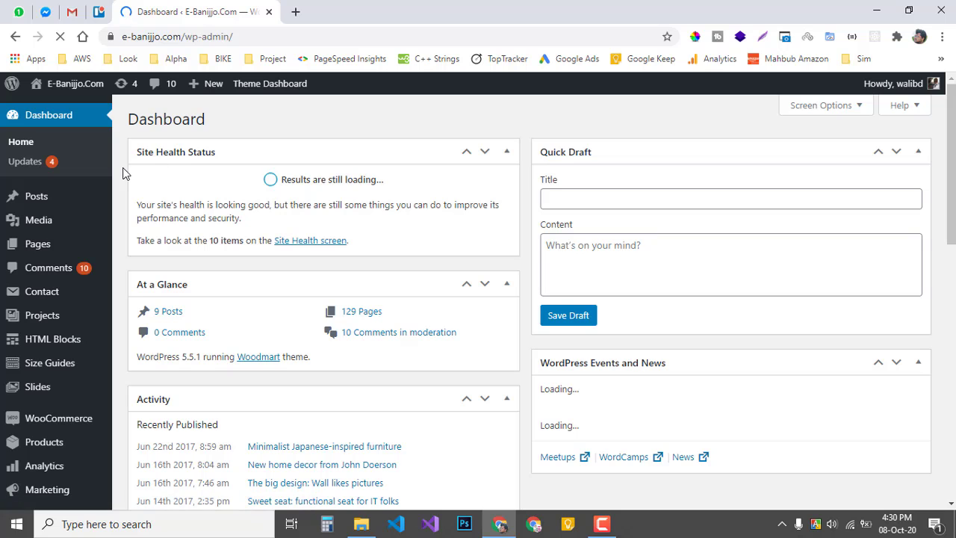
Go to the Users page from the admin sidebar
scroll(177, 241, "down", 4)
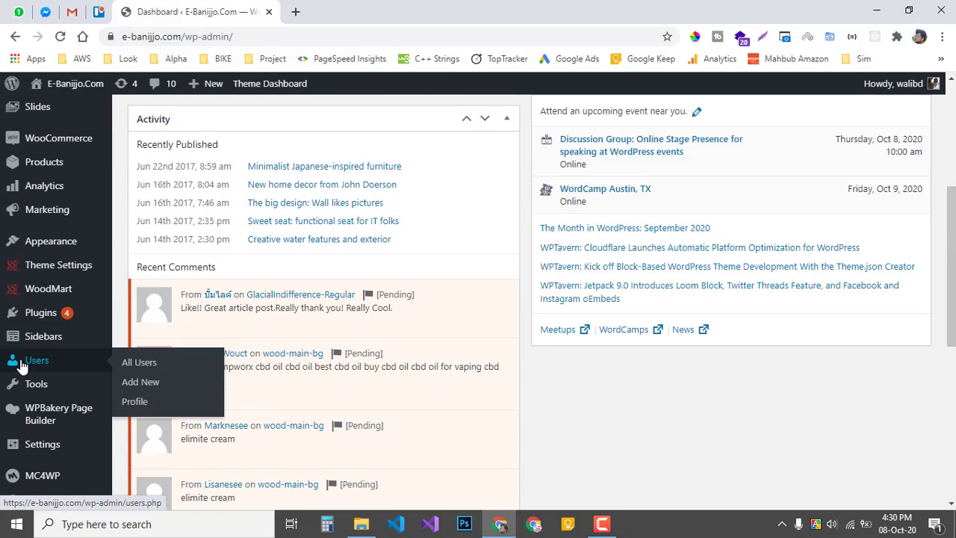
left_click(46, 363)
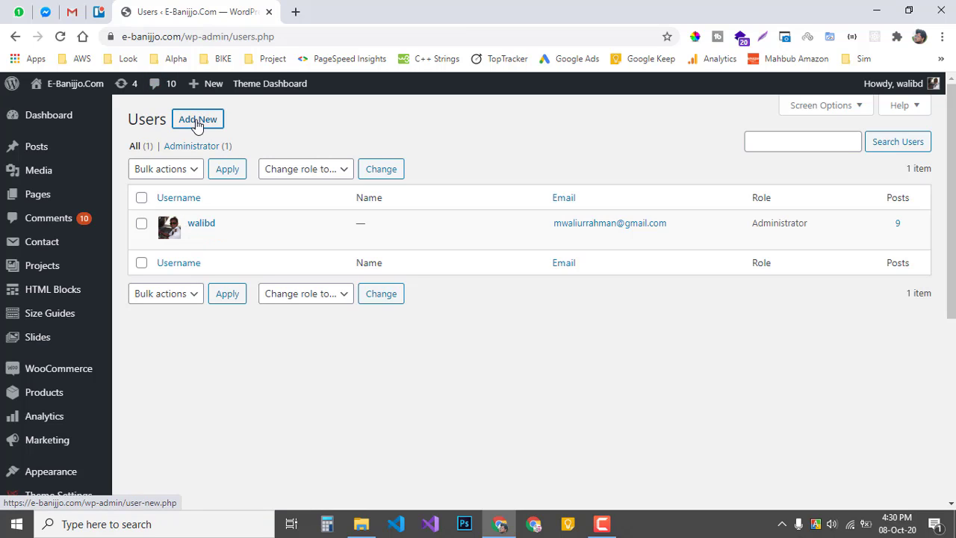
Open the Add New User form, trying the username and email fields without entering details
left_click(196, 123)
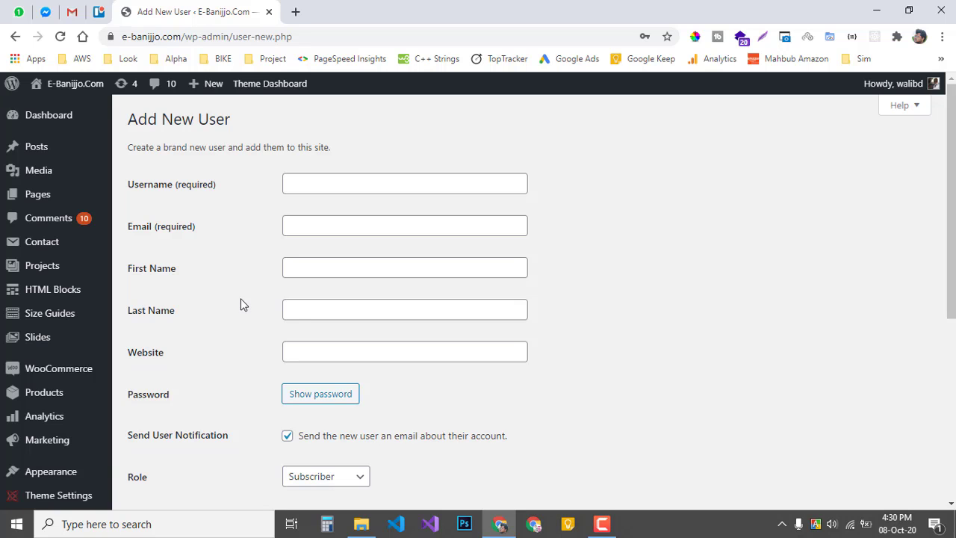
scroll(241, 303, "down", 2)
scroll(240, 300, "up", 2)
left_click(375, 180)
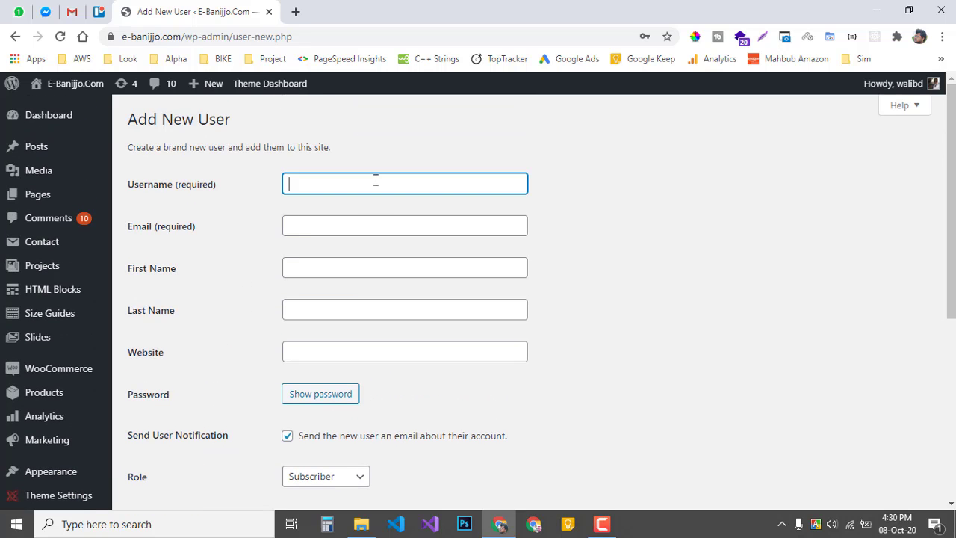
left_click(317, 227)
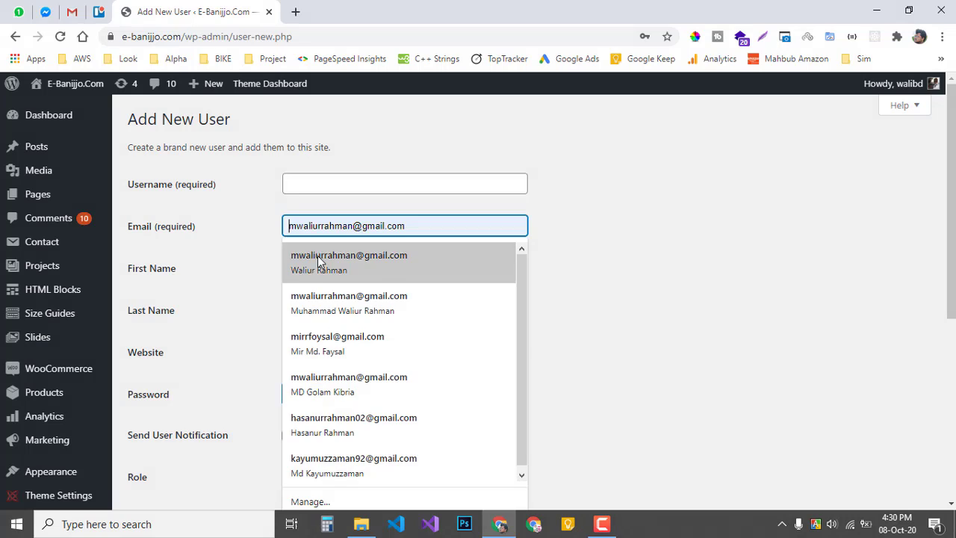
left_click(274, 277)
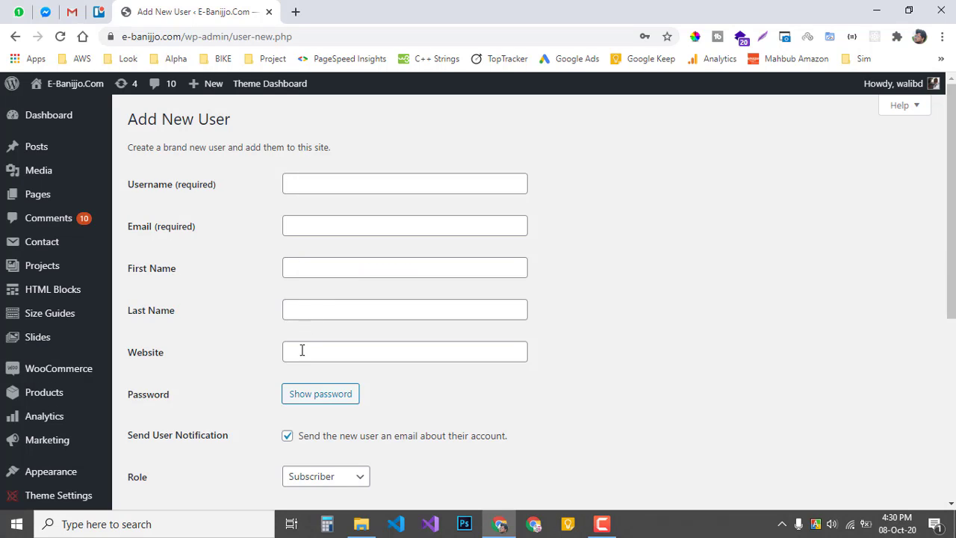
scroll(299, 289, "down", 1)
Reveal a generated password, replace it with test text, then clear the password field
left_click(311, 326)
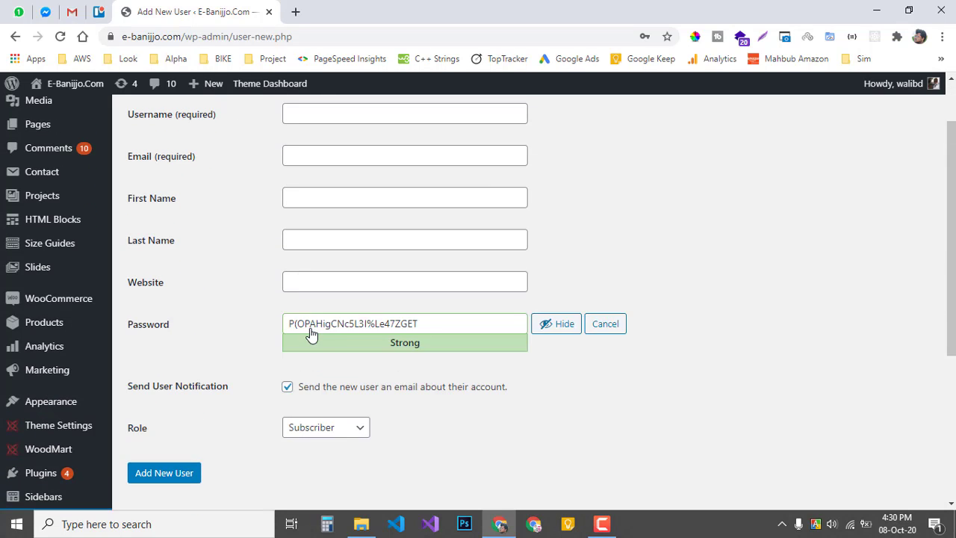
left_click_drag(416, 324, 247, 339)
type("dfasdfsf")
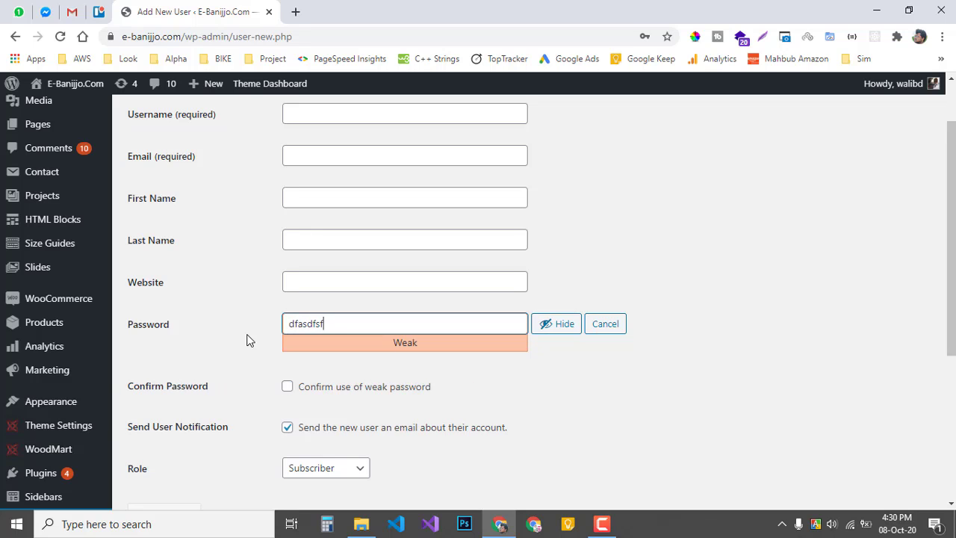
double_click(331, 323)
key("BackSpace")
key("Escape")
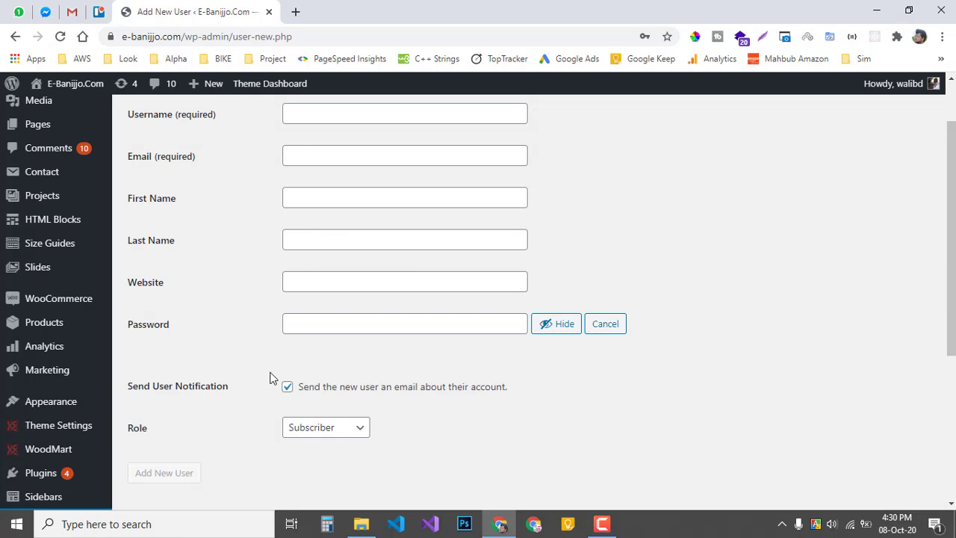
Set the new user's role to Administrator
left_click(314, 426)
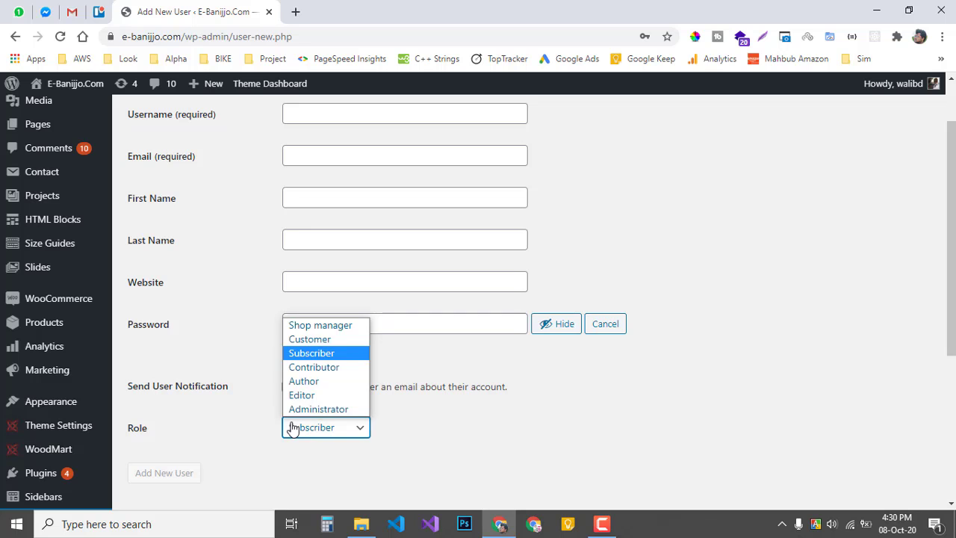
left_click(311, 406)
scroll(170, 340, "down", 2)
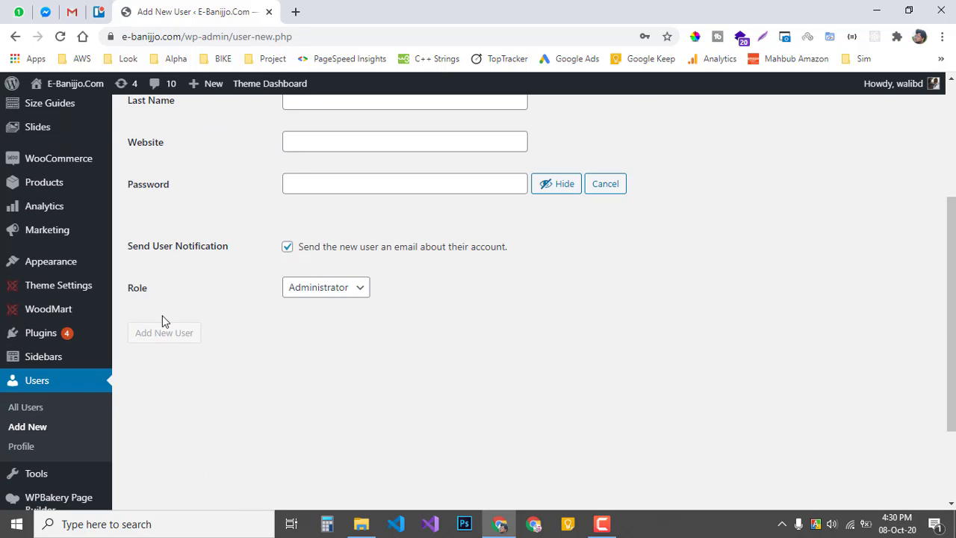
scroll(194, 338, "up", 3)
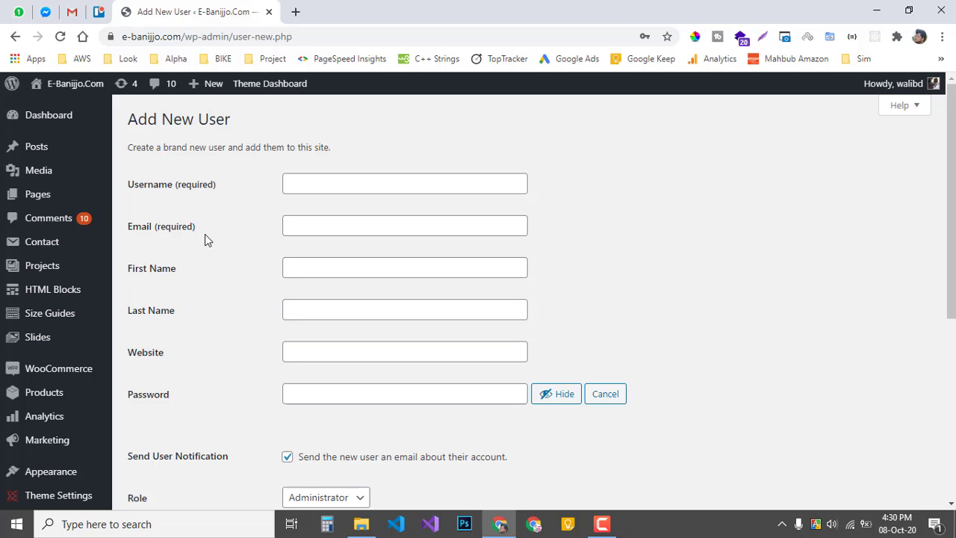
left_click(46, 12)
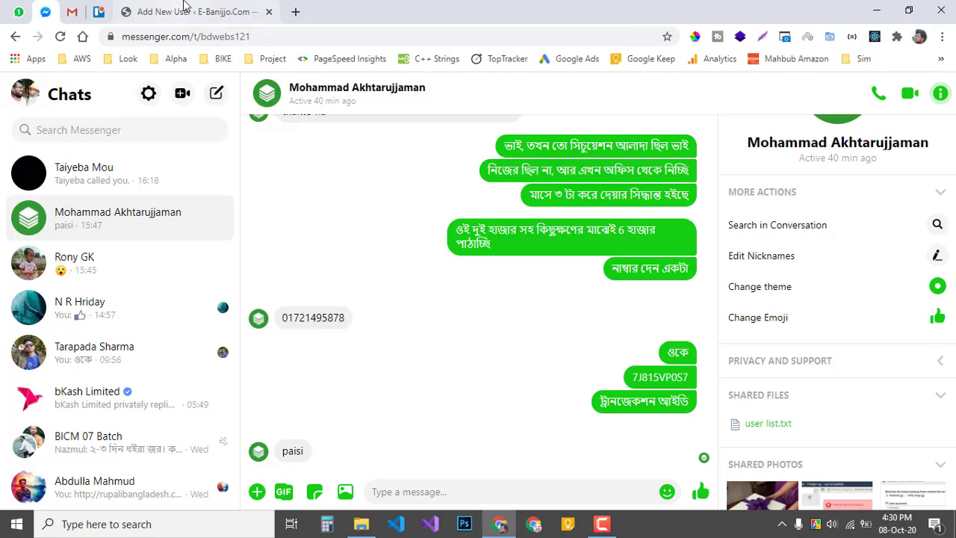
left_click(190, 11)
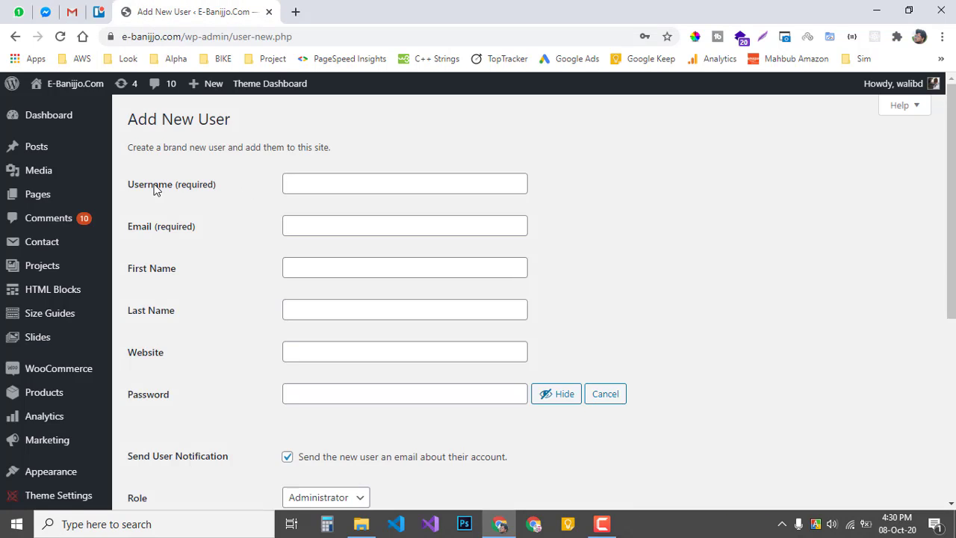
Go to Products and confirm leaving the unsaved new-user form
scroll(154, 189, "down", 5)
scroll(239, 351, "up", 5)
mouse_move(63, 274)
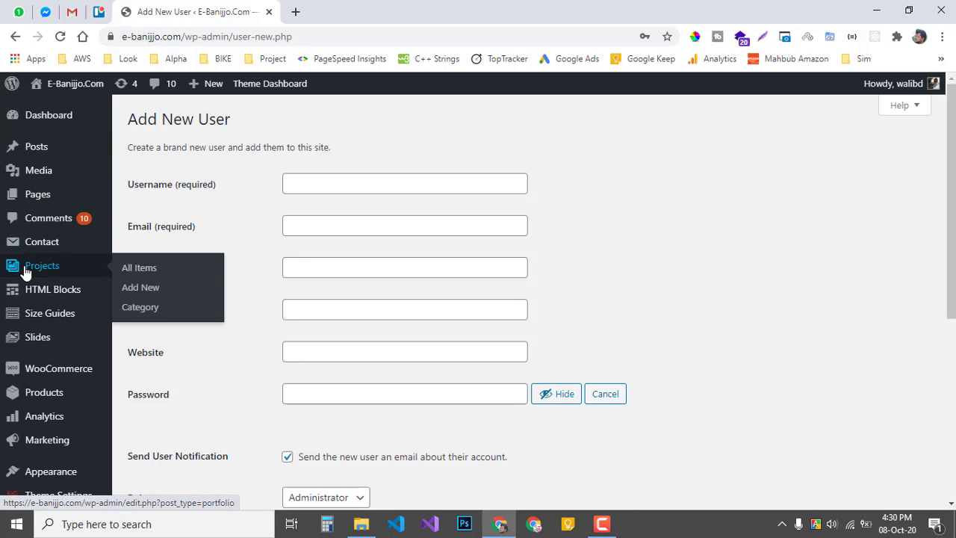
left_click(42, 393)
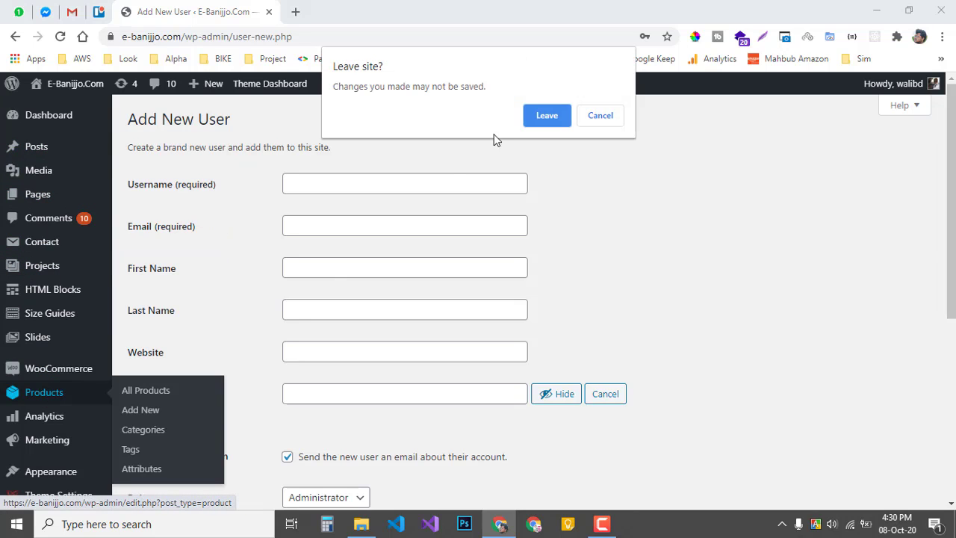
left_click(546, 114)
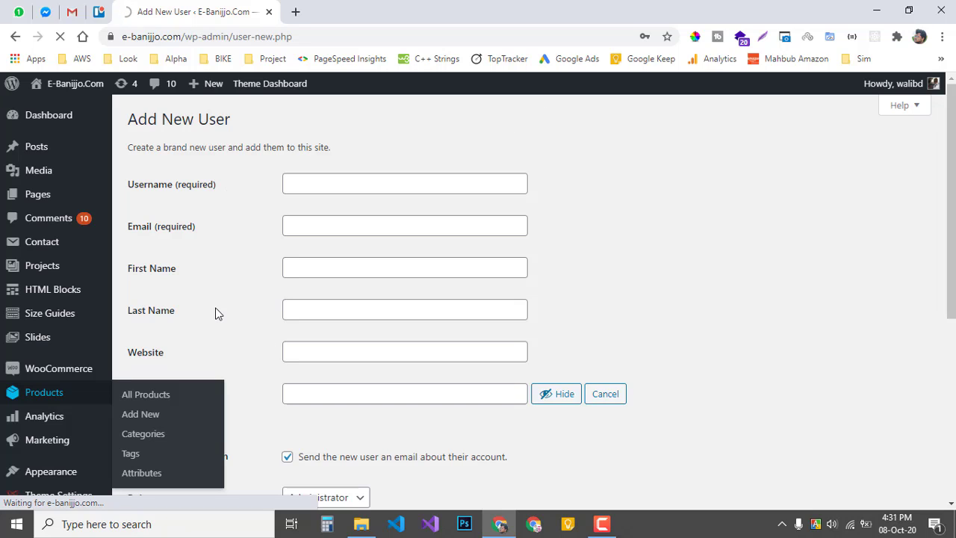
Open the All Products list of 36 items
scroll(215, 312, "down", 2)
scroll(224, 235, "up", 2)
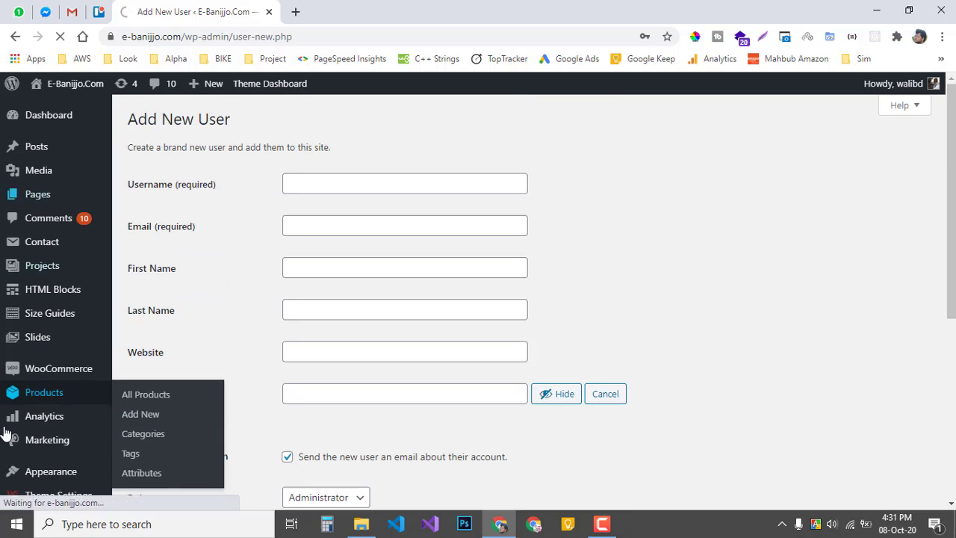
left_click(175, 401)
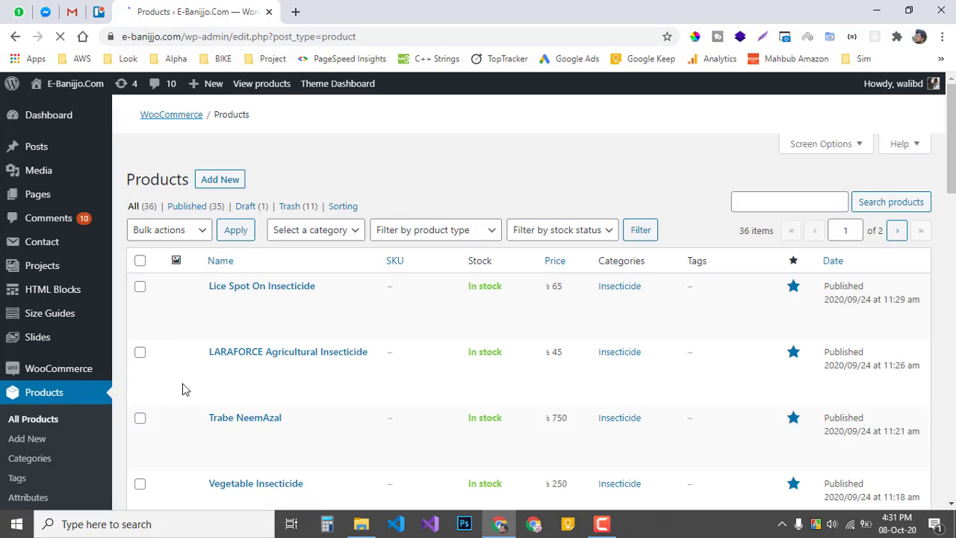
scroll(239, 291, "down", 10)
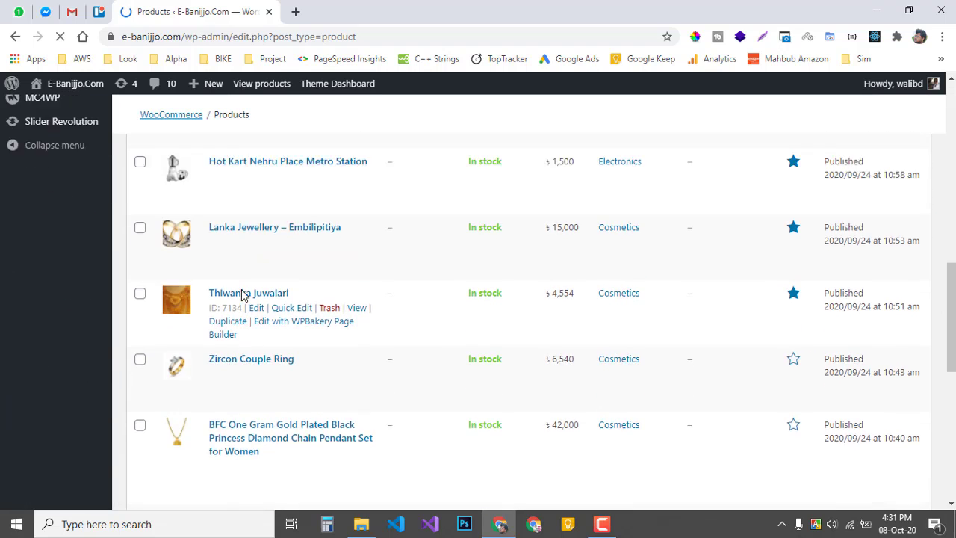
scroll(224, 261, "up", 10)
Add a new product titled 'Product Name' with a 'Product Details' description
left_click(220, 182)
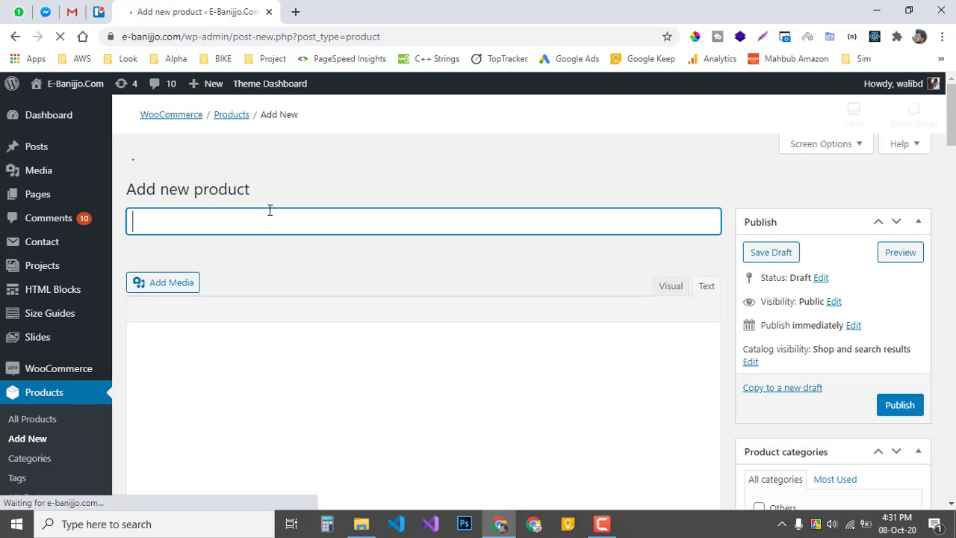
type("Prod")
type("cut")
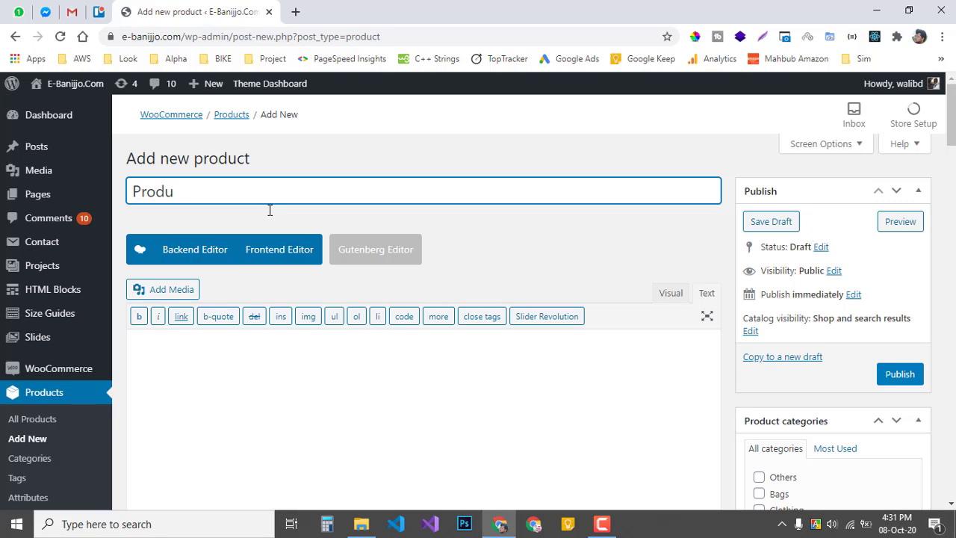
type("ctr")
left_click(267, 388)
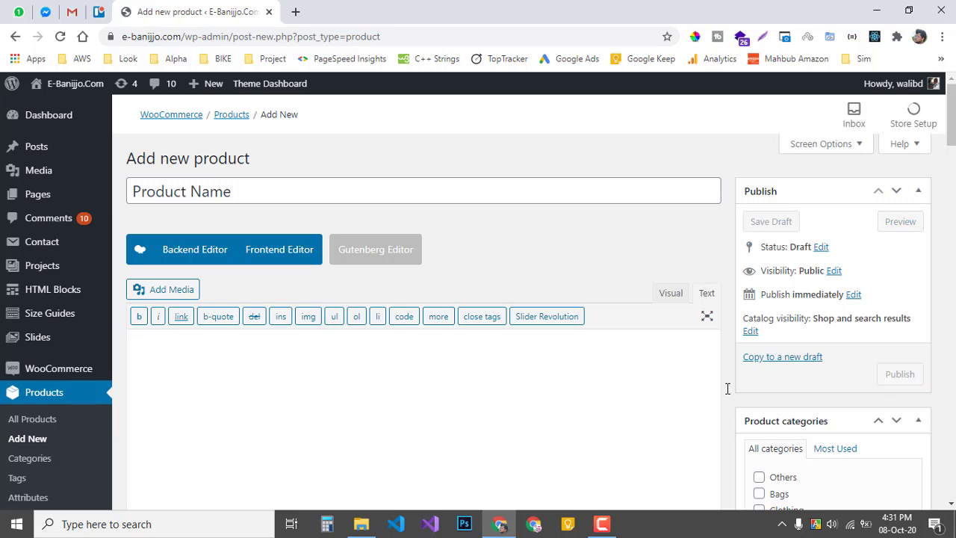
type("Product Details")
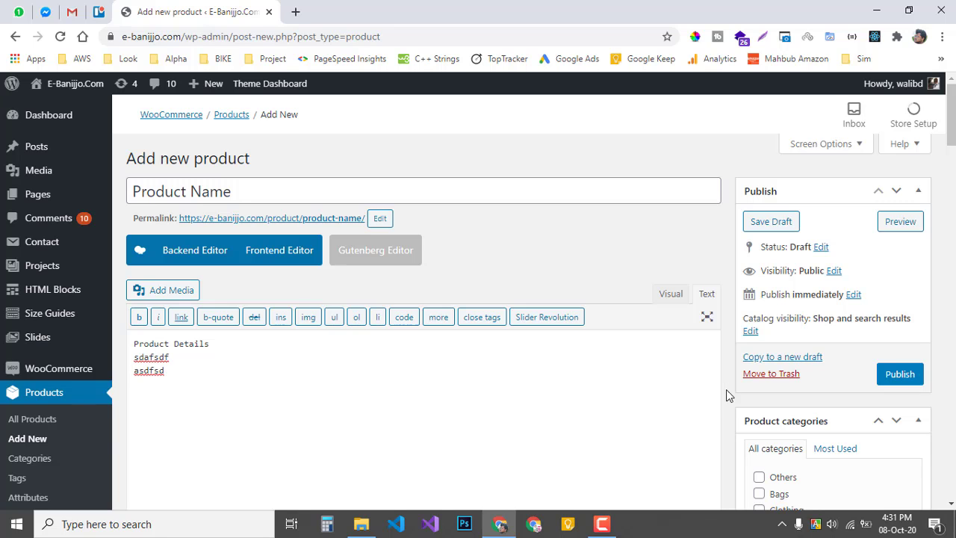
Enter a regular price of 200 for the product
scroll(596, 384, "down", 2)
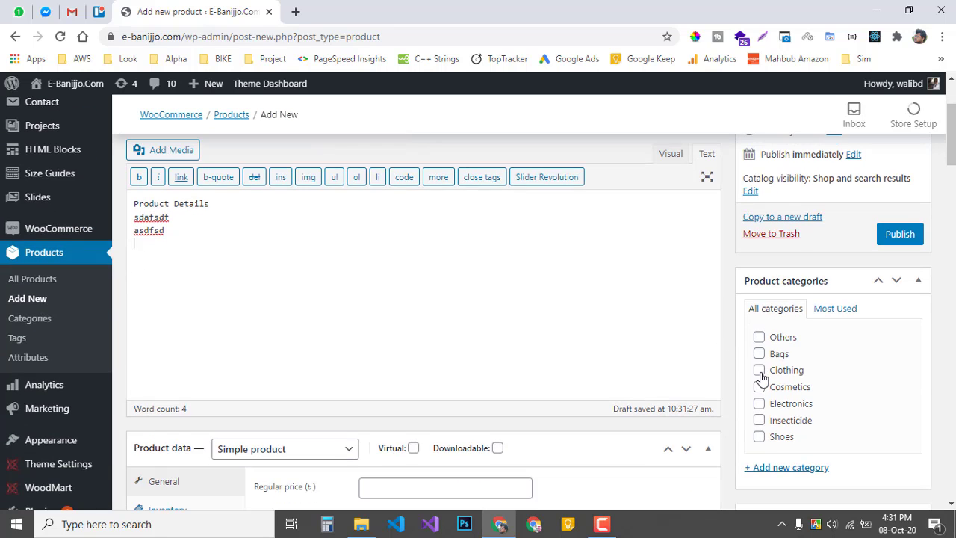
scroll(759, 393, "down", 2)
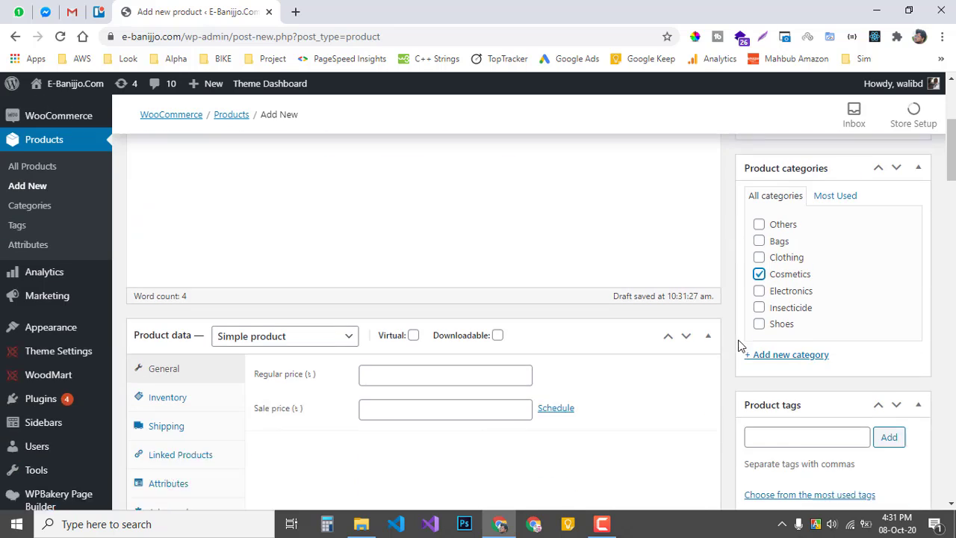
left_click(413, 351)
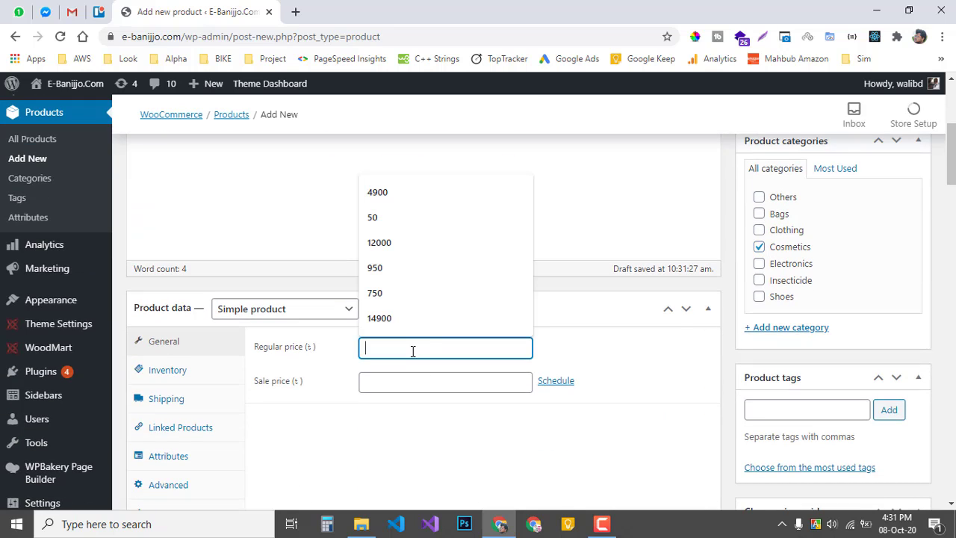
type("200")
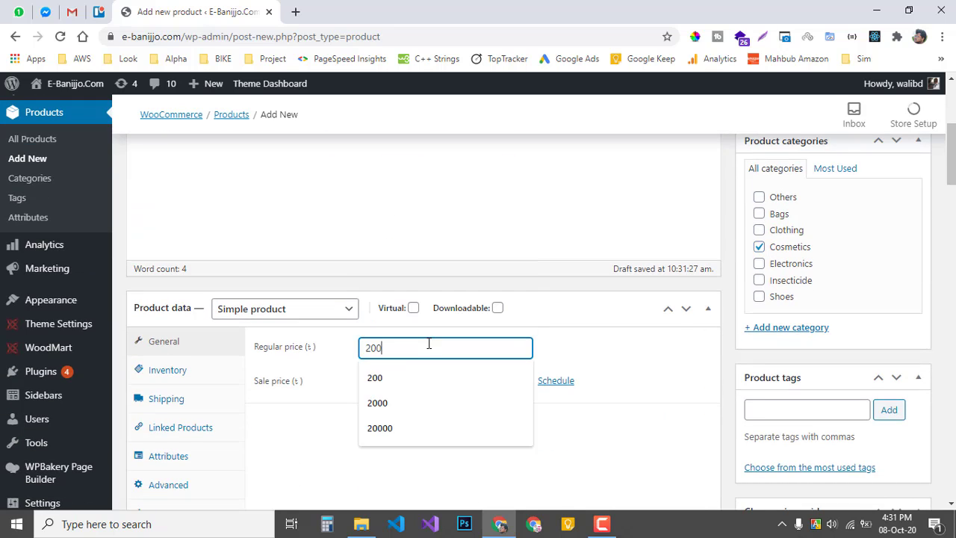
left_click(375, 412)
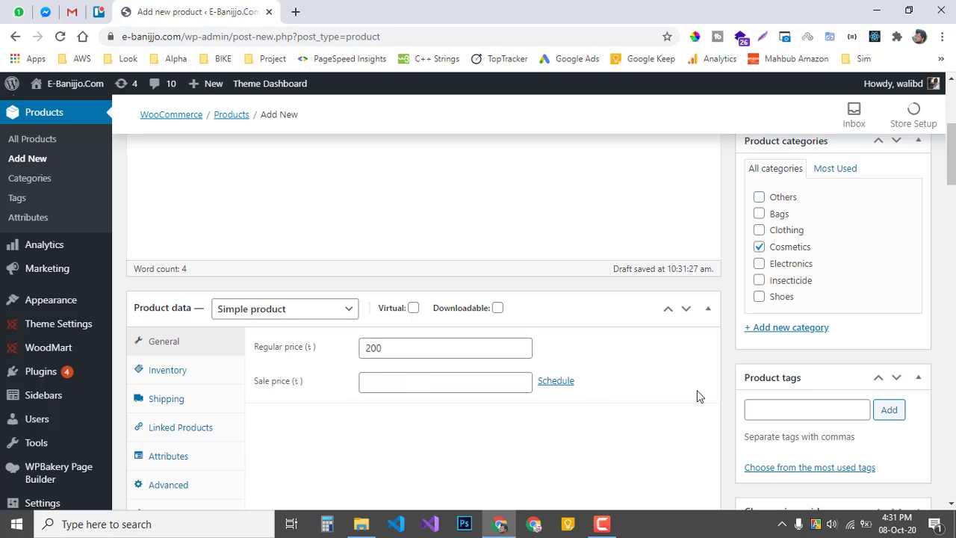
Enter a sale price of 170 and bring up the product image picker
scroll(699, 396, "down", 2)
scroll(418, 344, "up", 1)
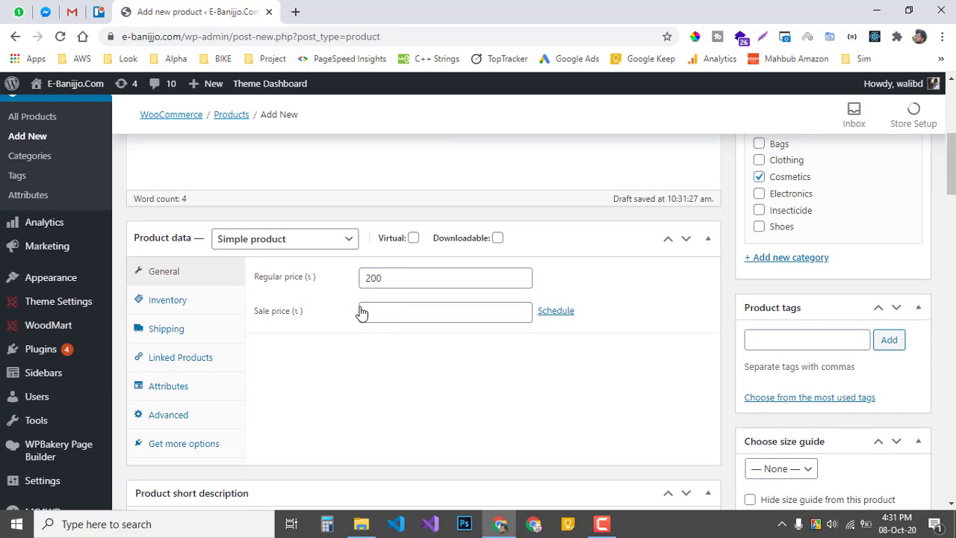
left_click(381, 310)
type("1")
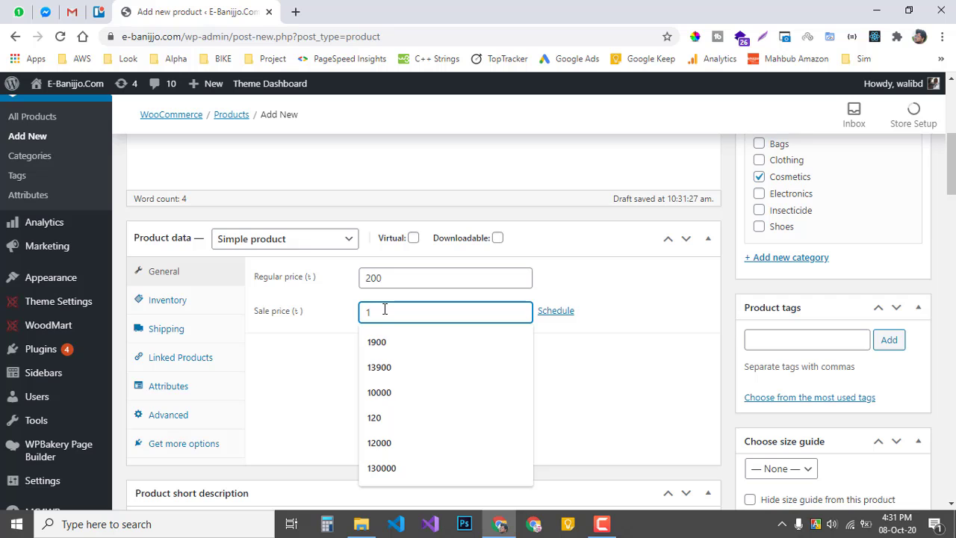
type("70")
left_click(401, 350)
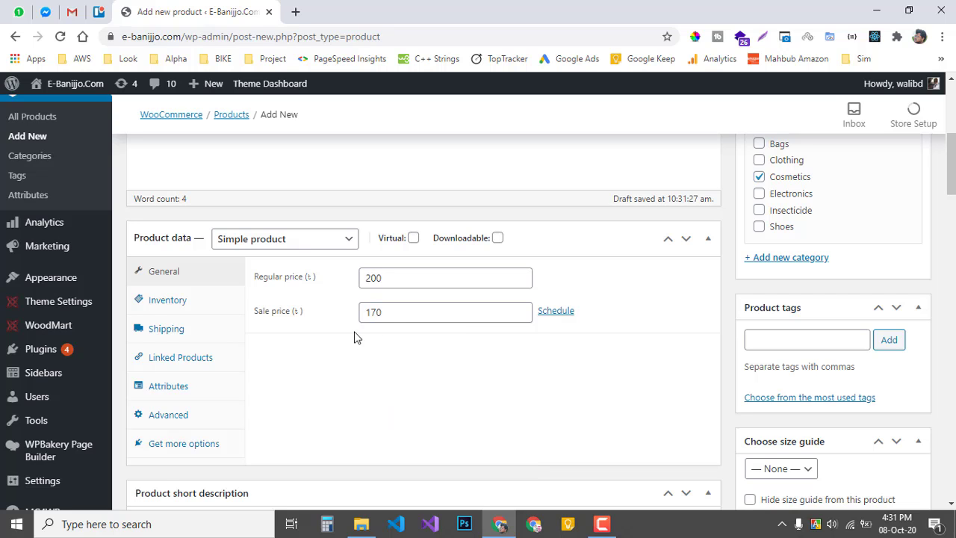
scroll(751, 337, "down", 4)
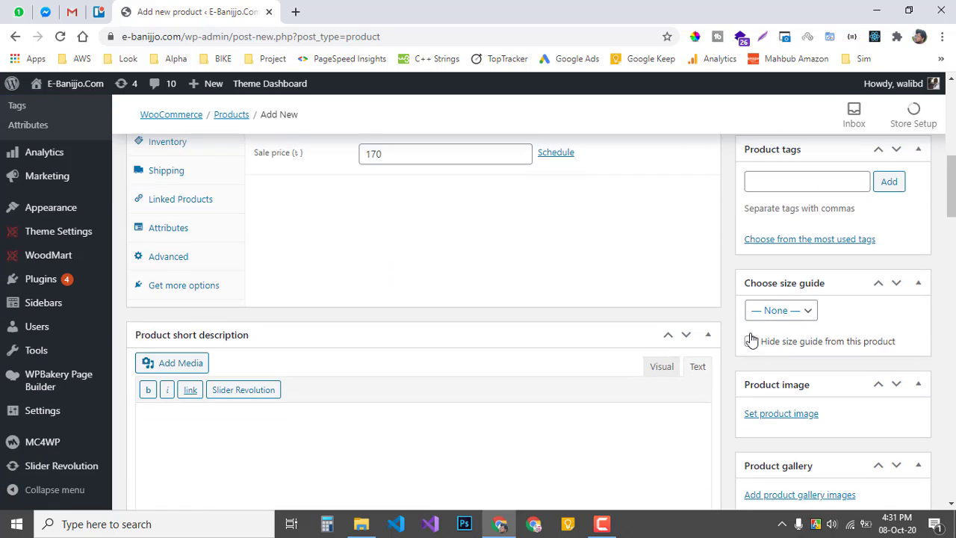
left_click(759, 295)
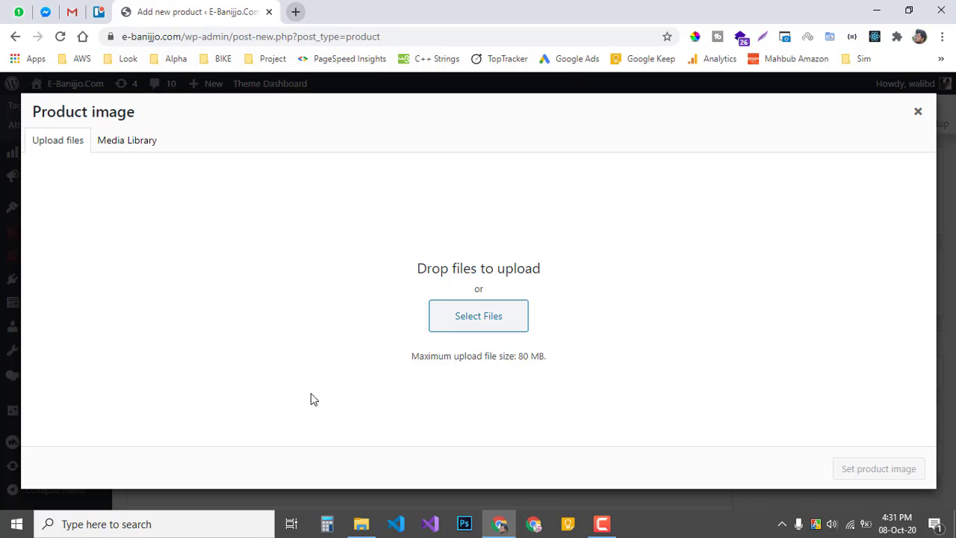
Search Google Images for 'cosmetics' and preview the 800 × 533 makeup flat-lay photo
left_click(295, 12)
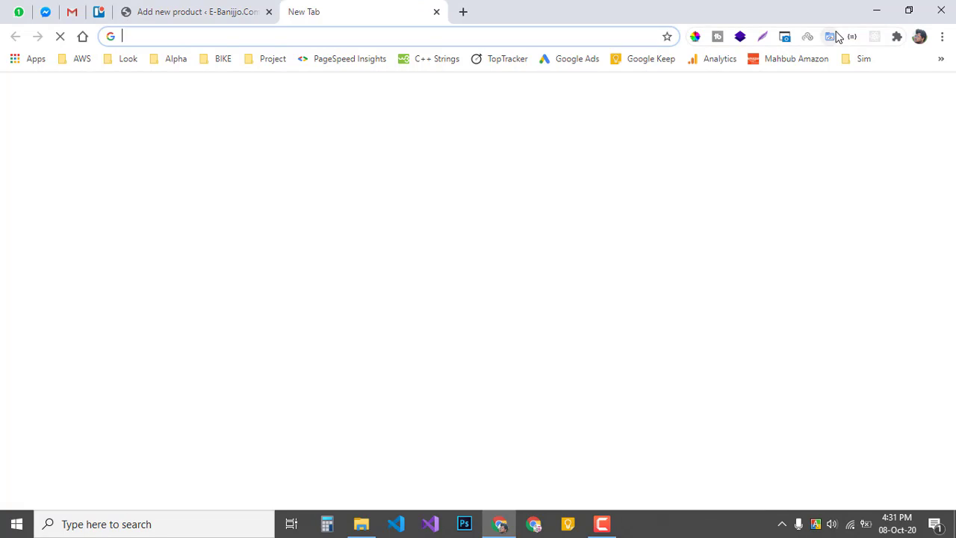
type("c")
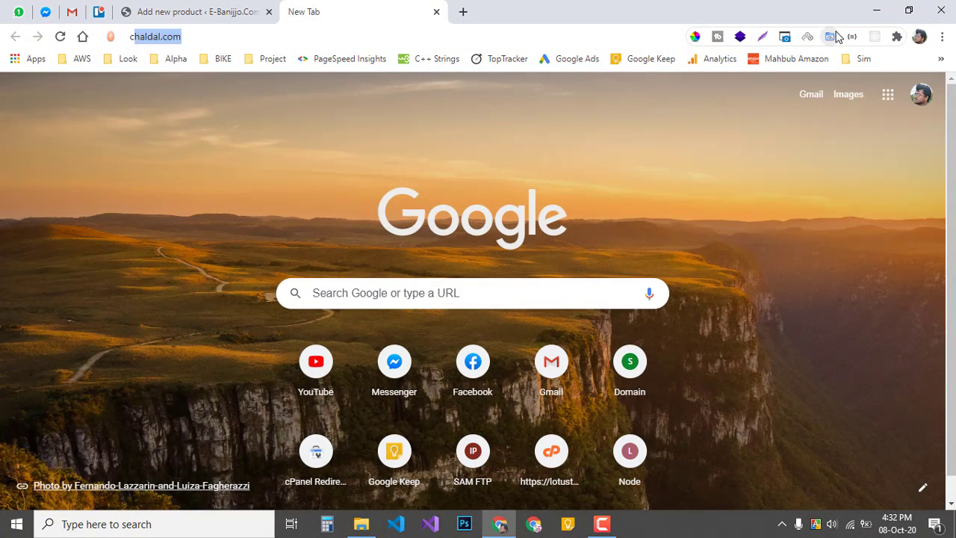
type("osmetcis")
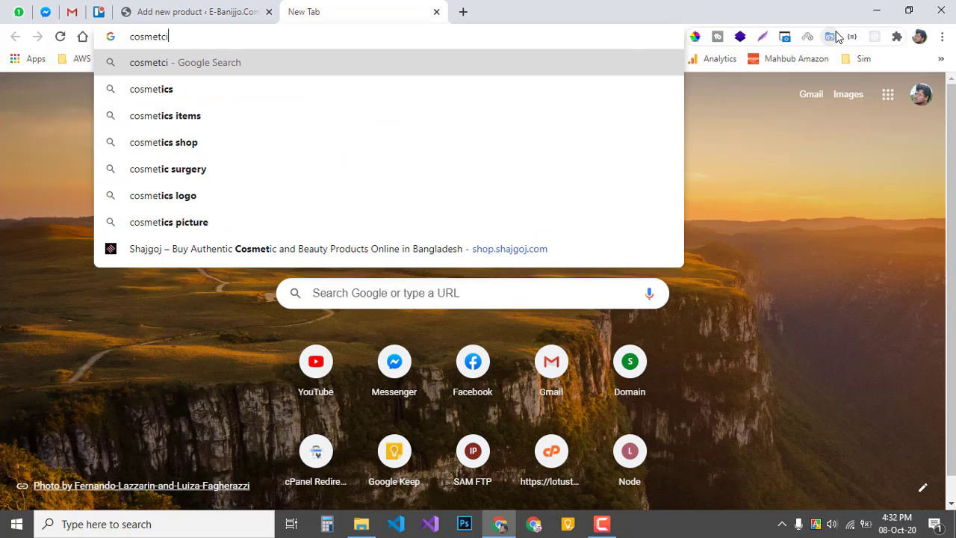
key("Return")
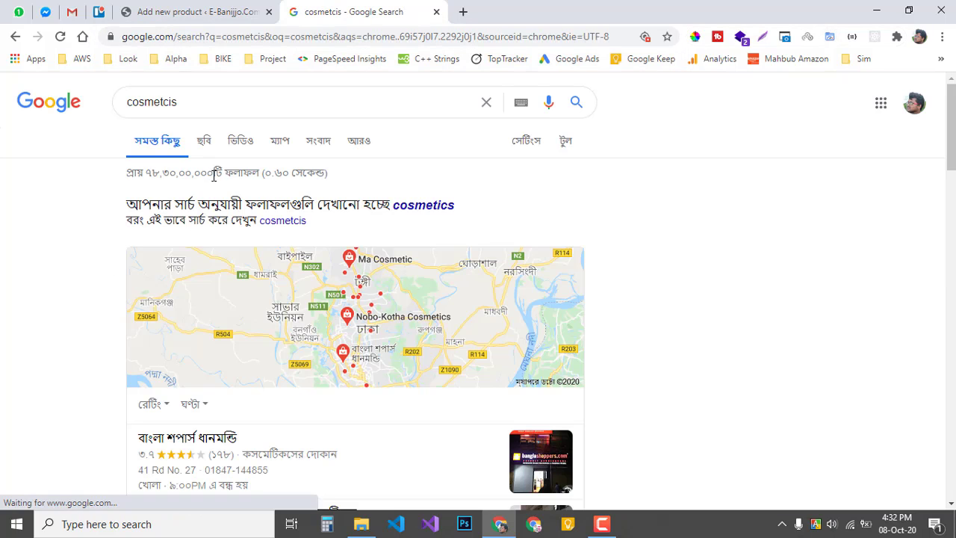
left_click(207, 145)
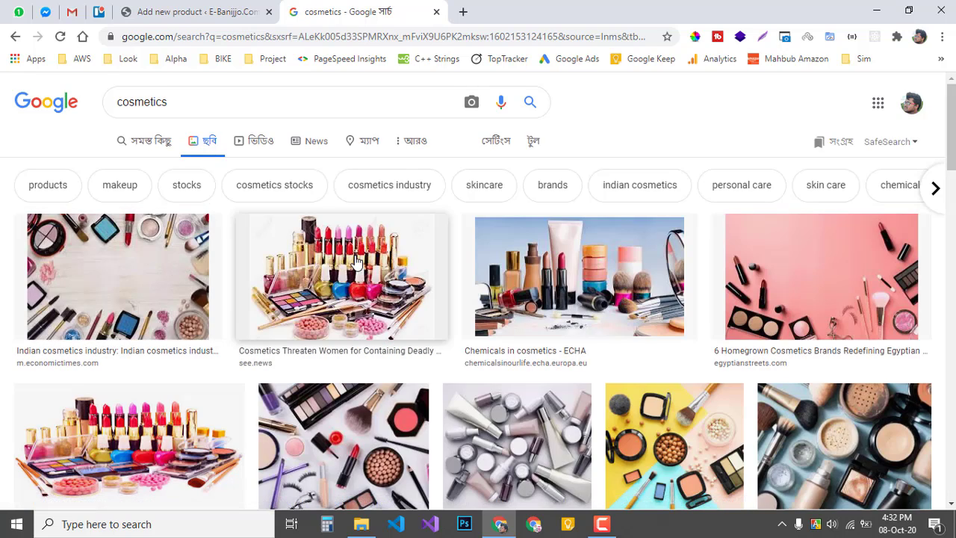
scroll(356, 262, "down", 2)
left_click(346, 314)
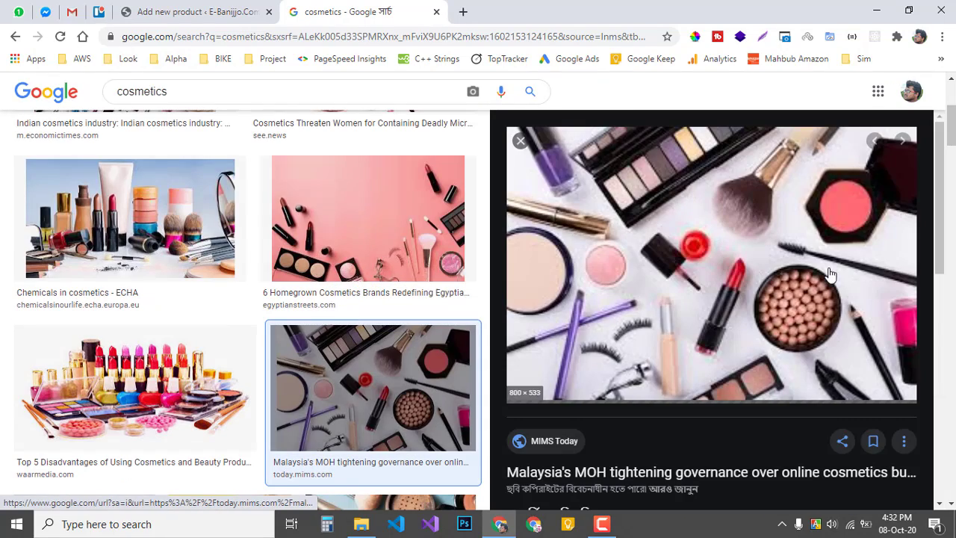
left_click_drag(651, 232, 721, 343)
Upload the desktop makeup photo and set it as the product image
left_click(499, 524)
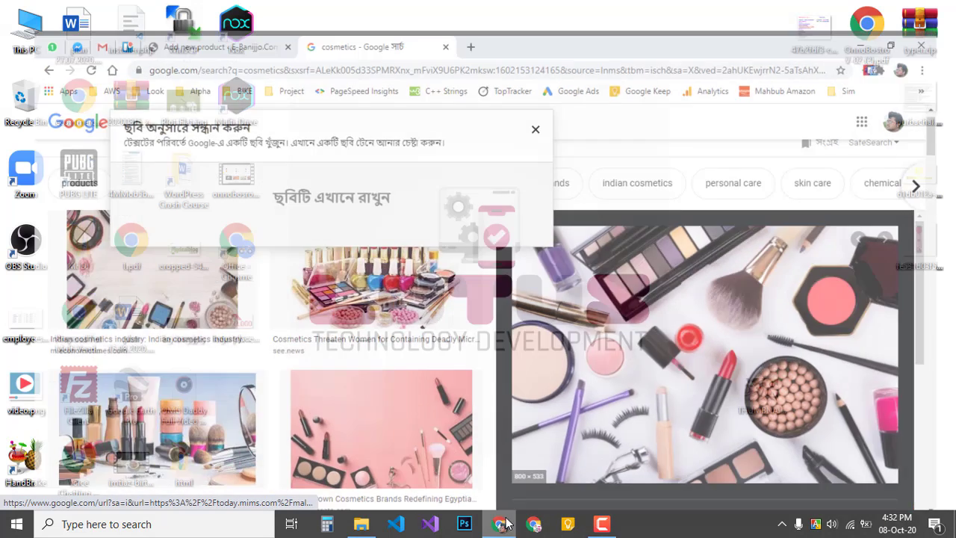
left_click(159, 9)
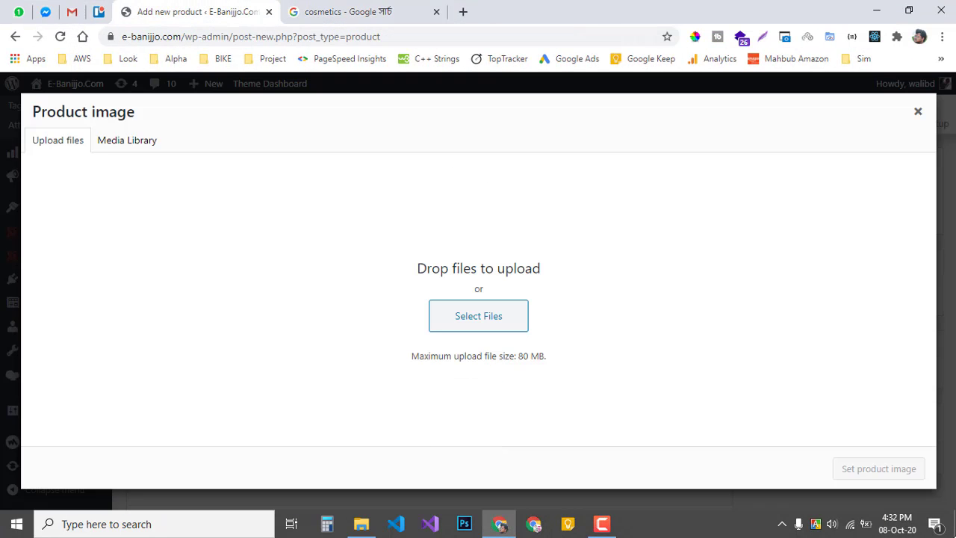
left_click(876, 11)
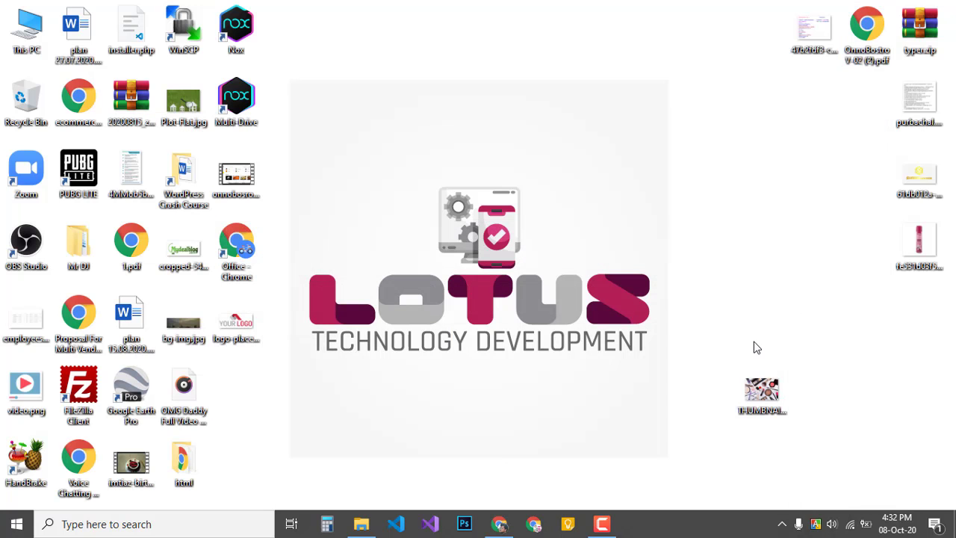
left_click_drag(760, 390, 364, 300)
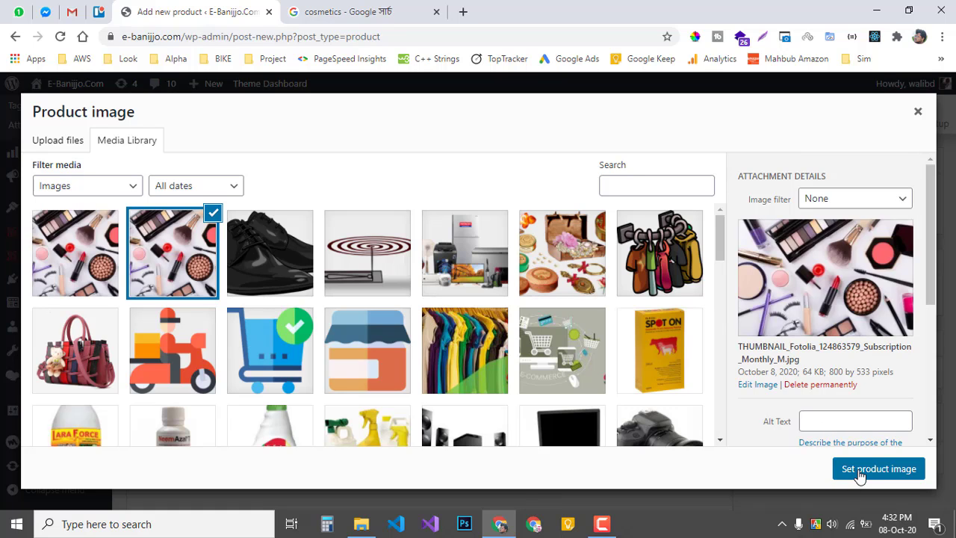
left_click(859, 476)
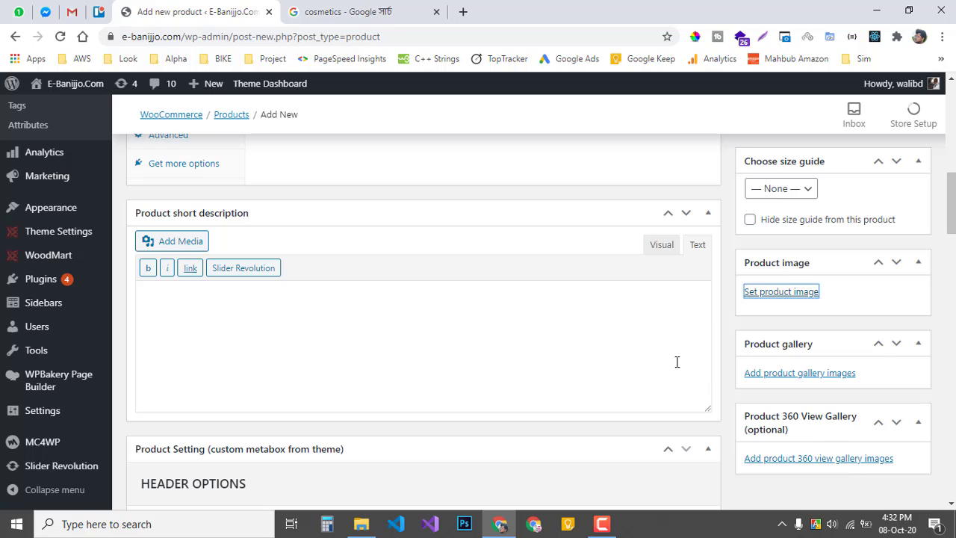
Publish the new product
scroll(708, 347, "down", 2)
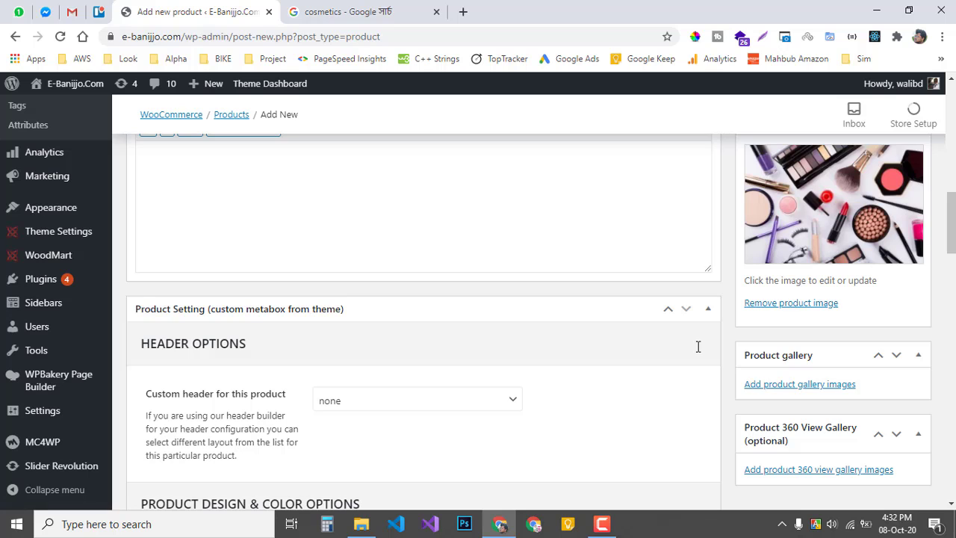
scroll(698, 347, "down", 3)
scroll(697, 352, "up", 15)
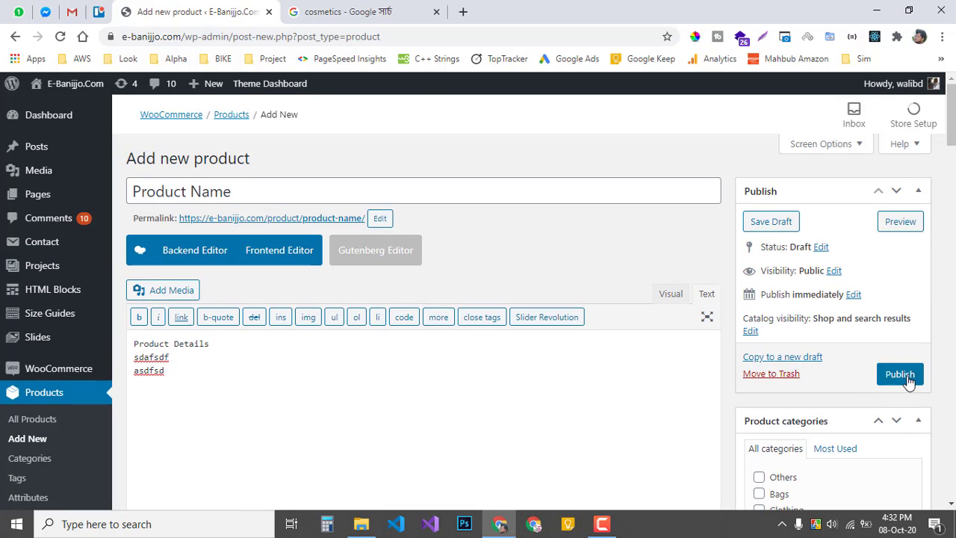
left_click(900, 376)
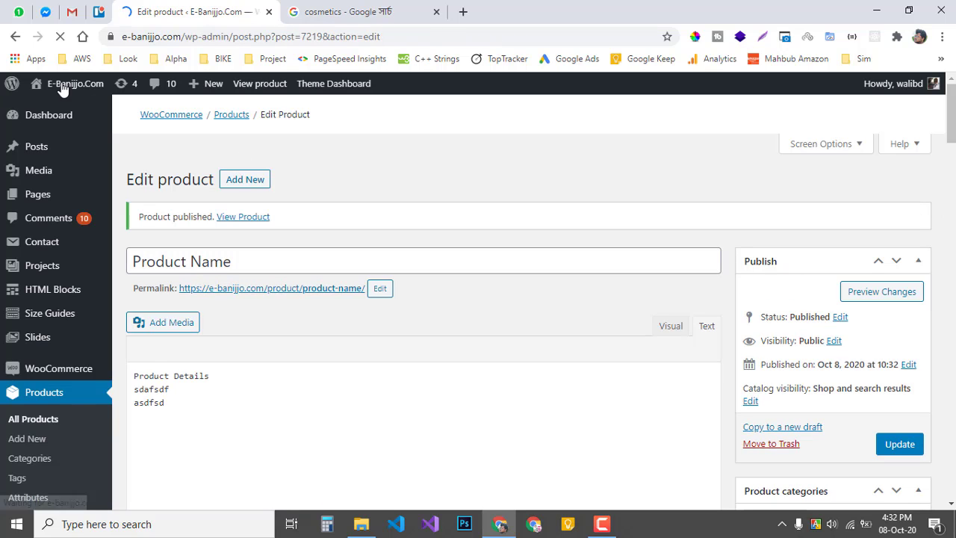
right_click(58, 86)
Open the storefront homepage in a new tab and browse down it
left_click(120, 89)
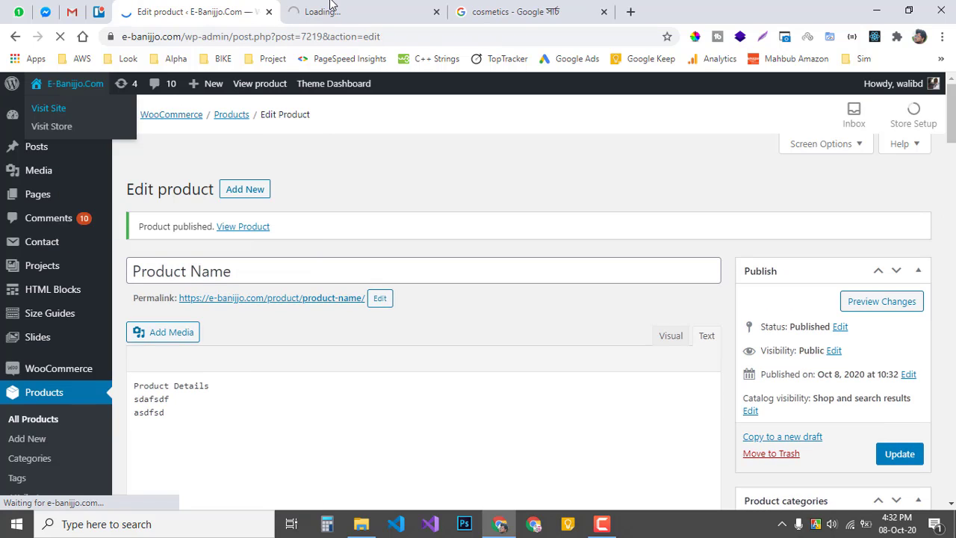
left_click(332, 9)
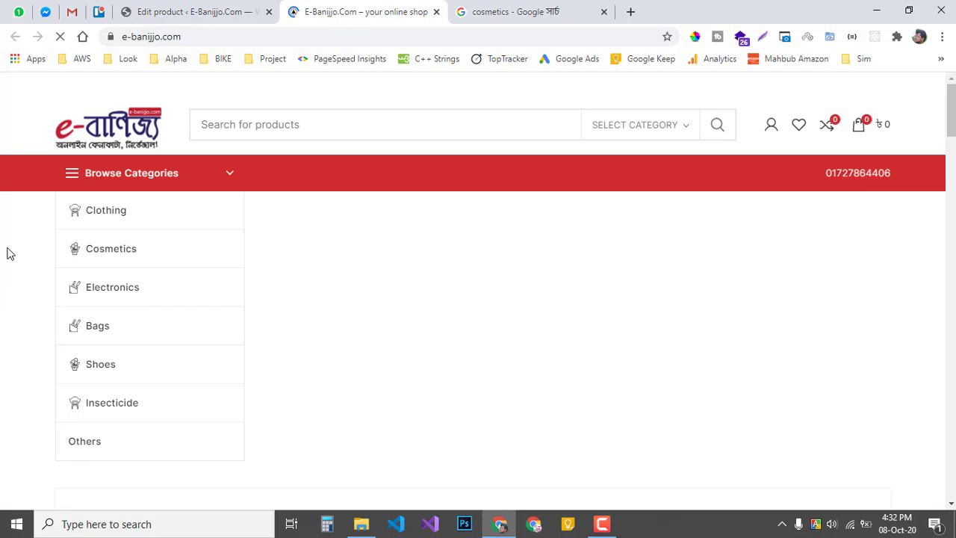
scroll(6, 246, "down", 2)
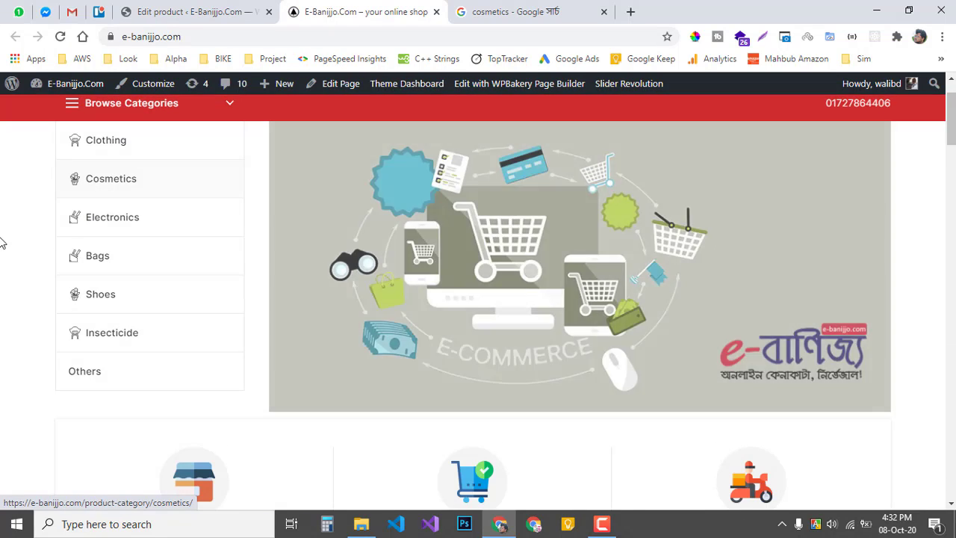
scroll(6, 261, "down", 3)
scroll(11, 279, "down", 7)
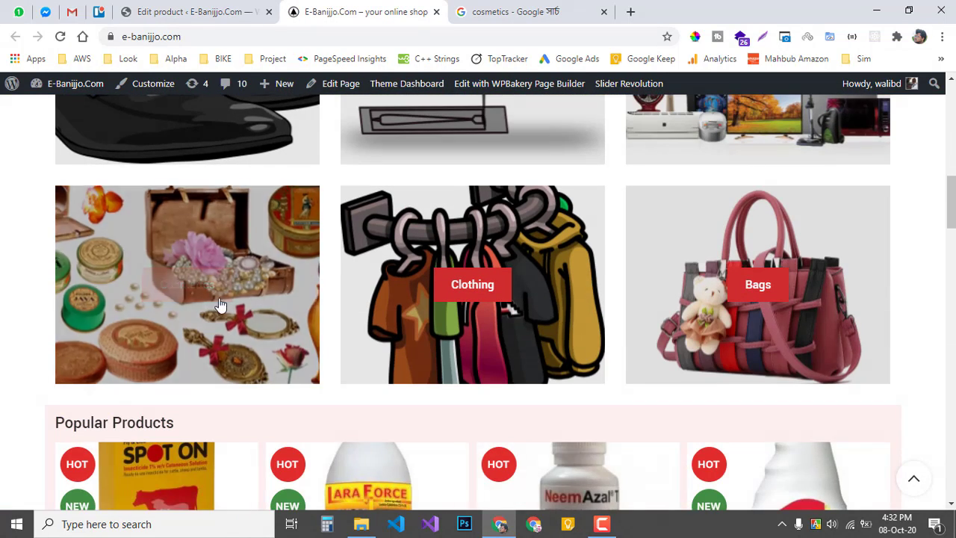
scroll(6, 298, "down", 3)
scroll(2, 312, "down", 8)
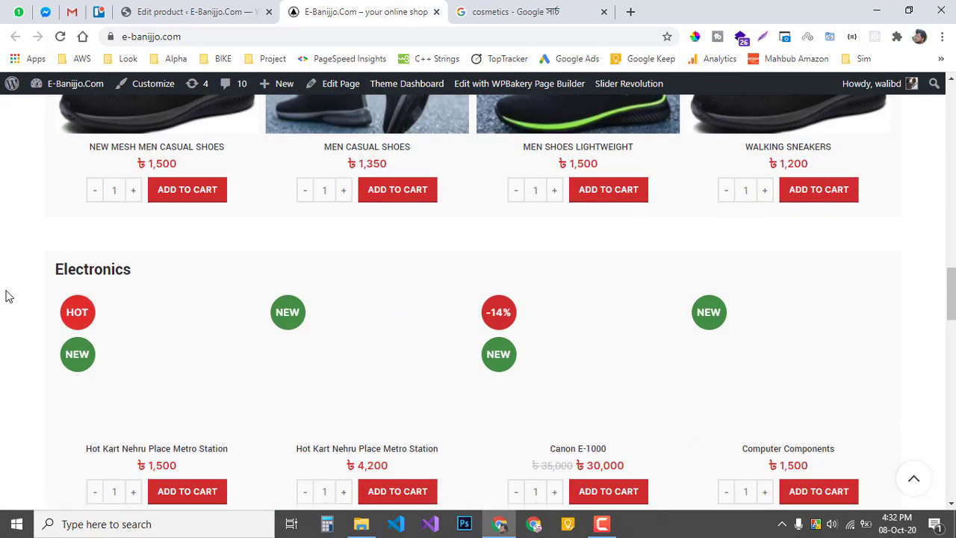
scroll(11, 261, "down", 3)
scroll(2, 251, "down", 4)
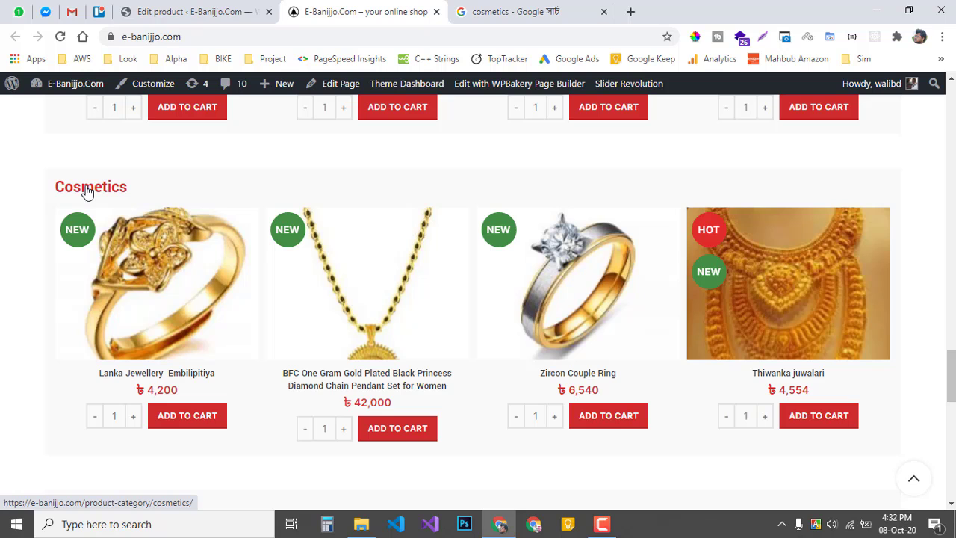
left_click(61, 36)
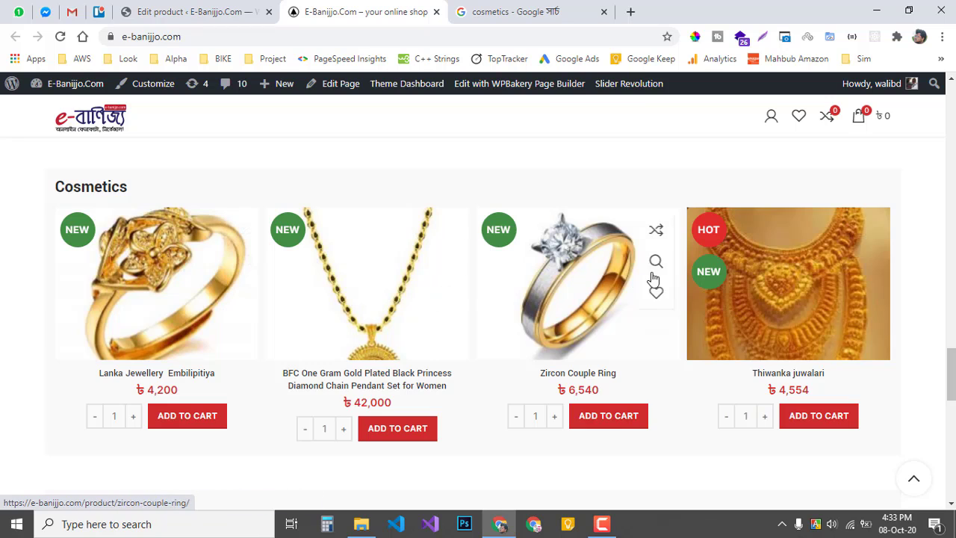
Open the Cosmetics category and check the new product listed at 170, 15% off
left_click(91, 188)
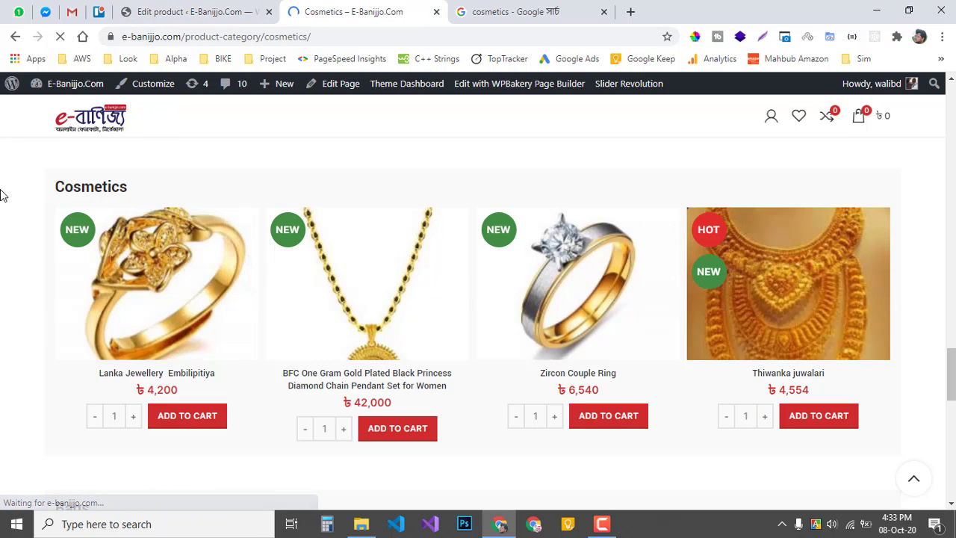
scroll(436, 322, "down", 4)
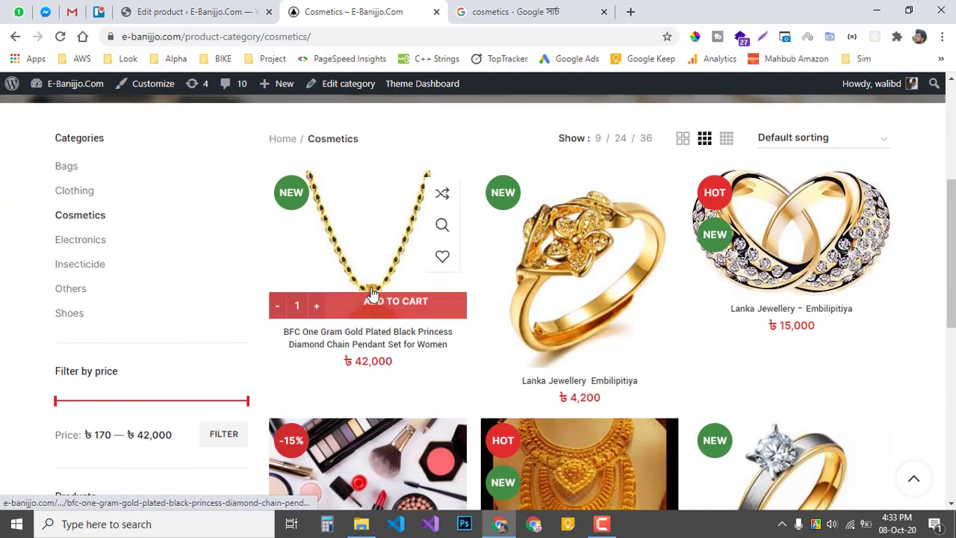
scroll(418, 310, "down", 4)
scroll(381, 326, "up", 2)
scroll(382, 326, "up", 1)
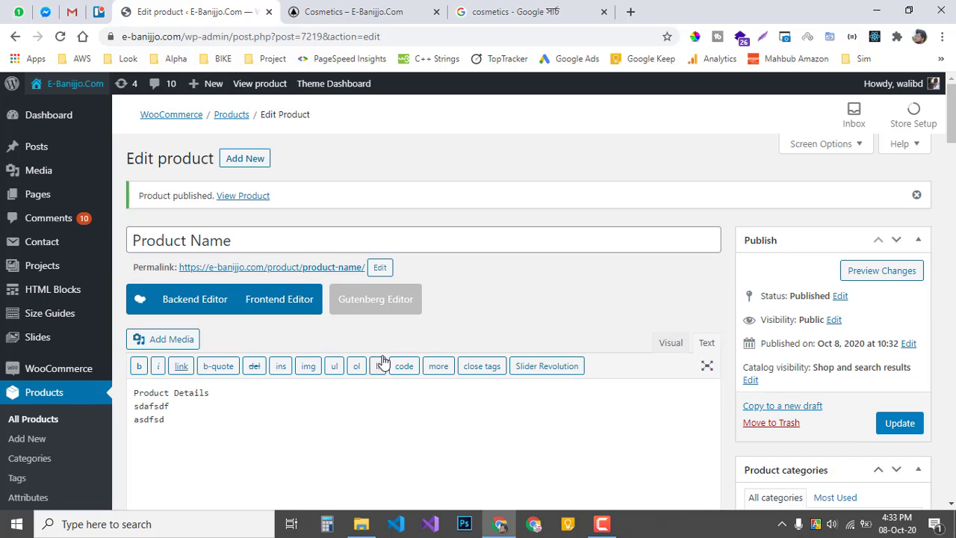
Trash the test product from its edit page, then go to Product categories
left_click(337, 9)
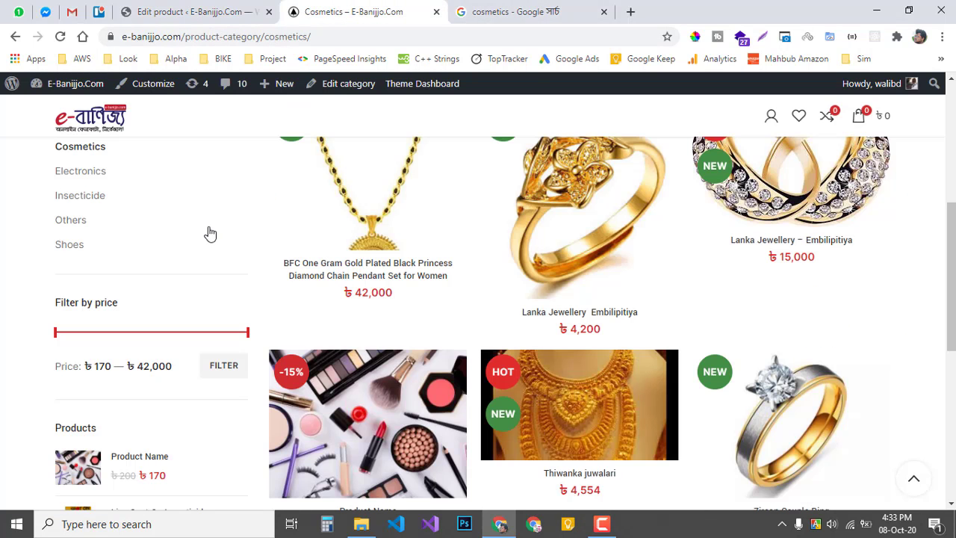
scroll(224, 277, "up", 5)
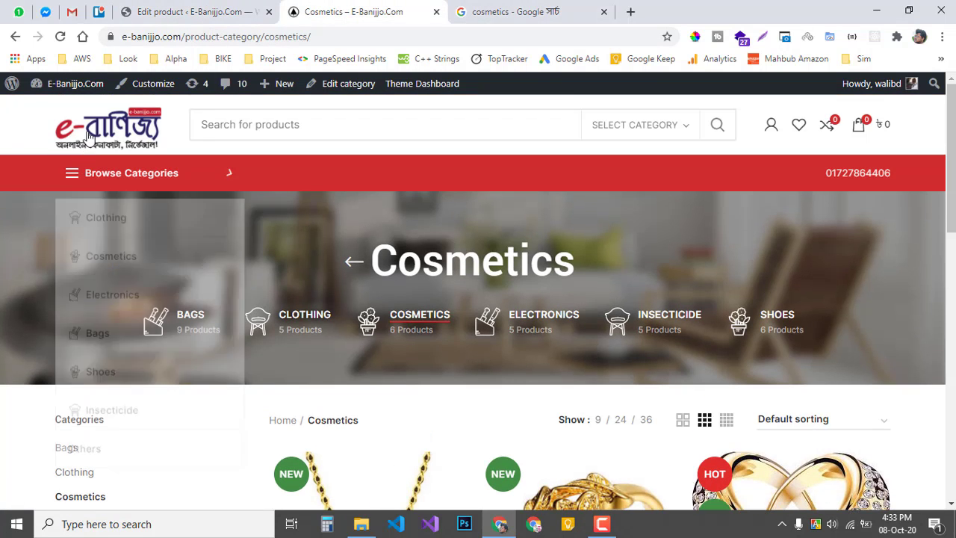
left_click(214, 11)
scroll(235, 296, "down", 1)
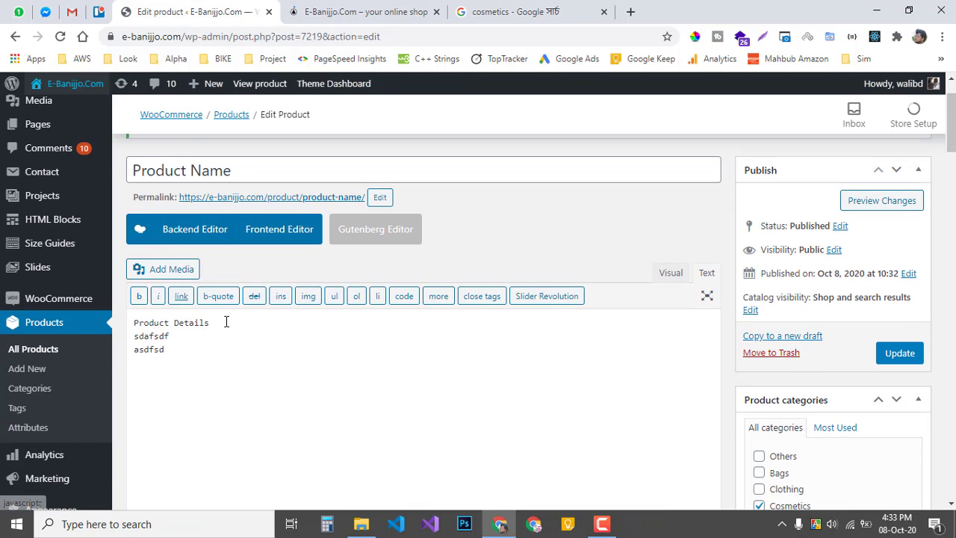
left_click(770, 354)
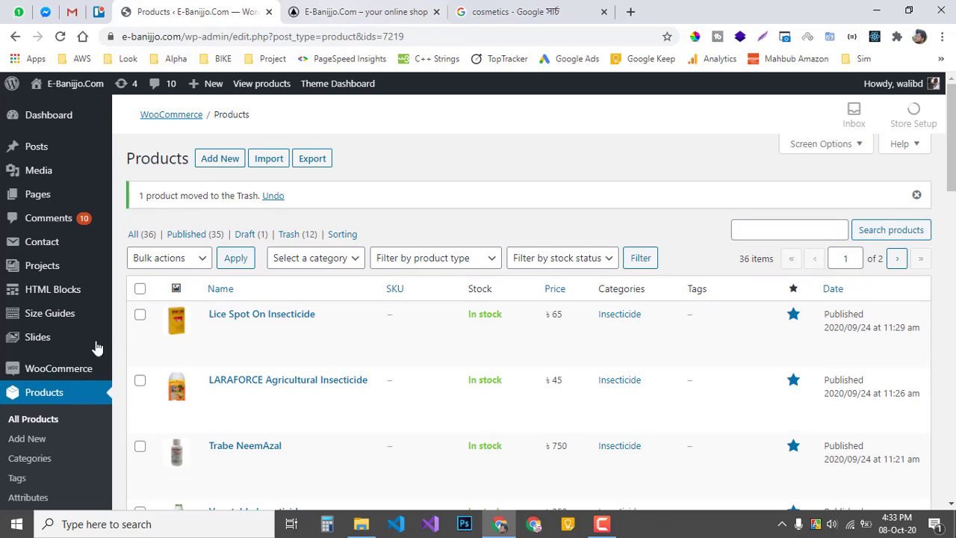
left_click(24, 466)
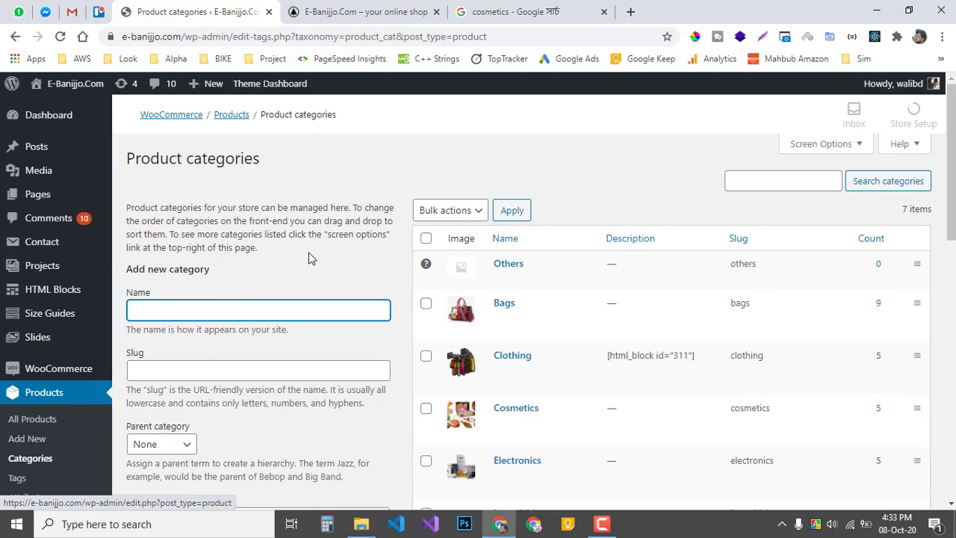
scroll(505, 234, "down", 2)
scroll(485, 265, "up", 1)
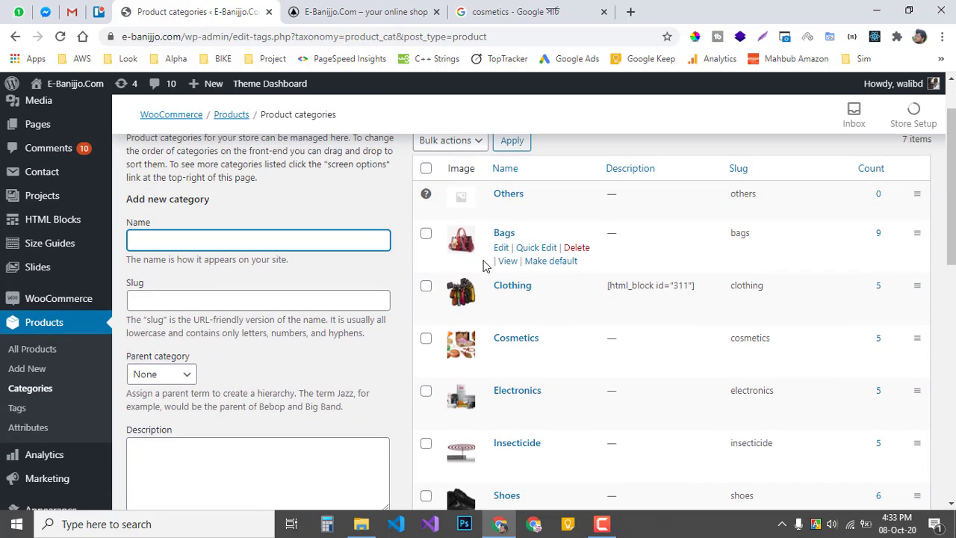
left_click(533, 249)
left_click(445, 304)
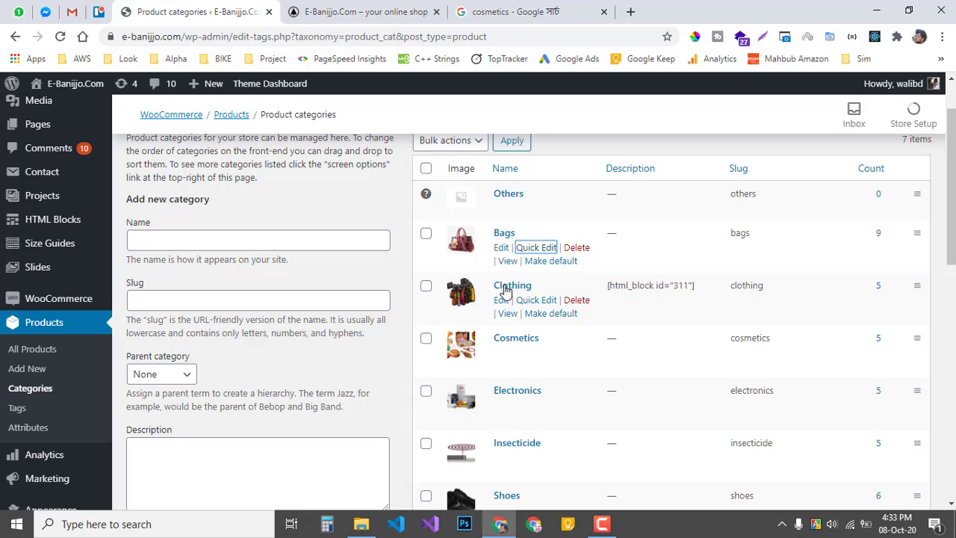
scroll(505, 290, "down", 1)
scroll(515, 271, "up", 2)
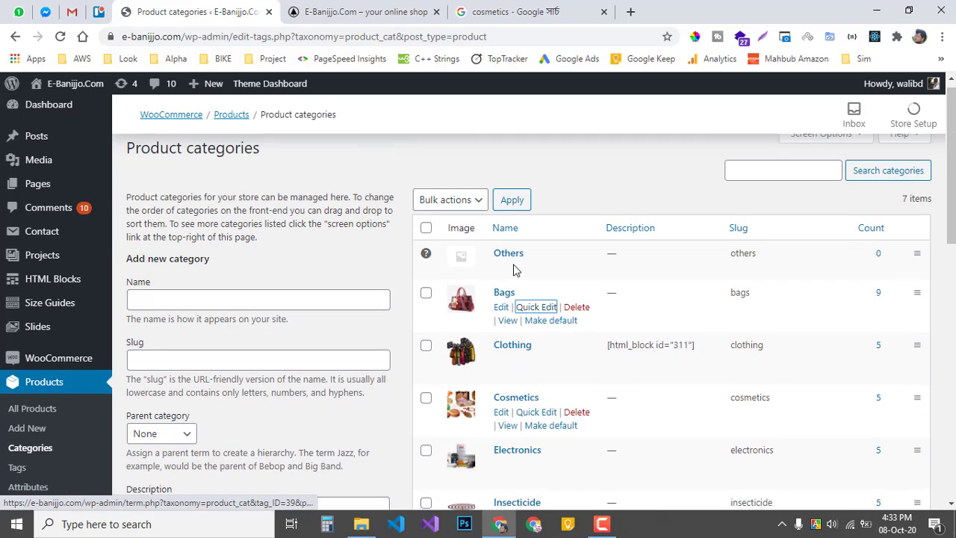
left_click(205, 308)
scroll(211, 307, "down", 5)
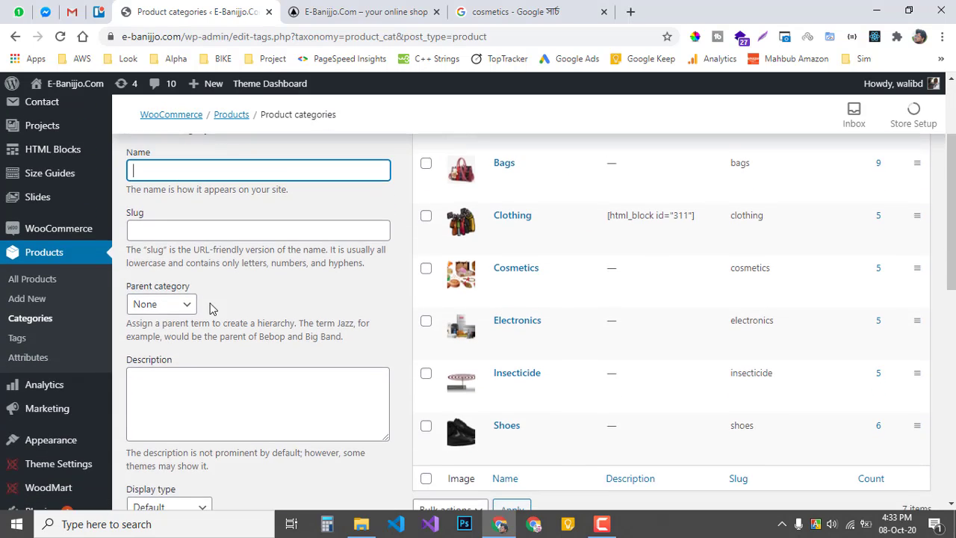
scroll(238, 349, "down", 5)
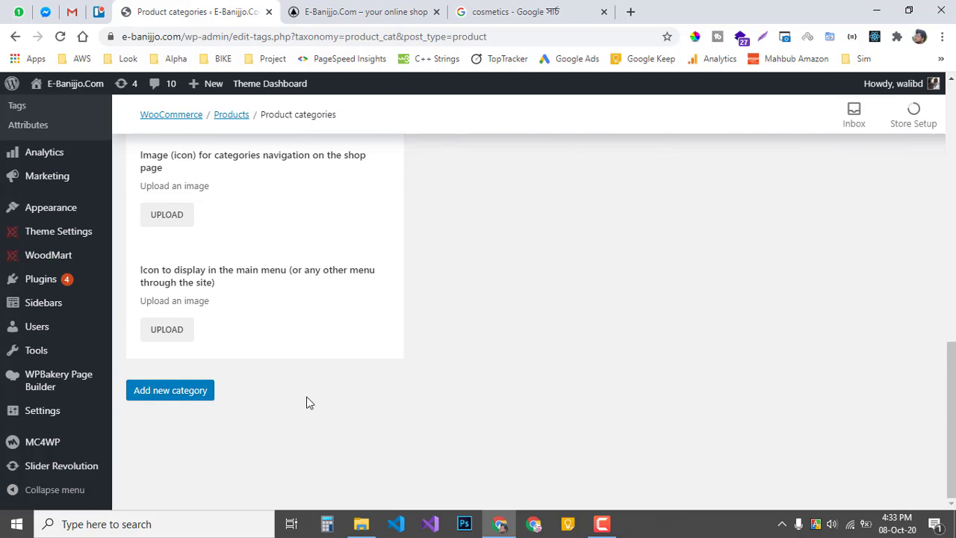
key("ctrl+Tab")
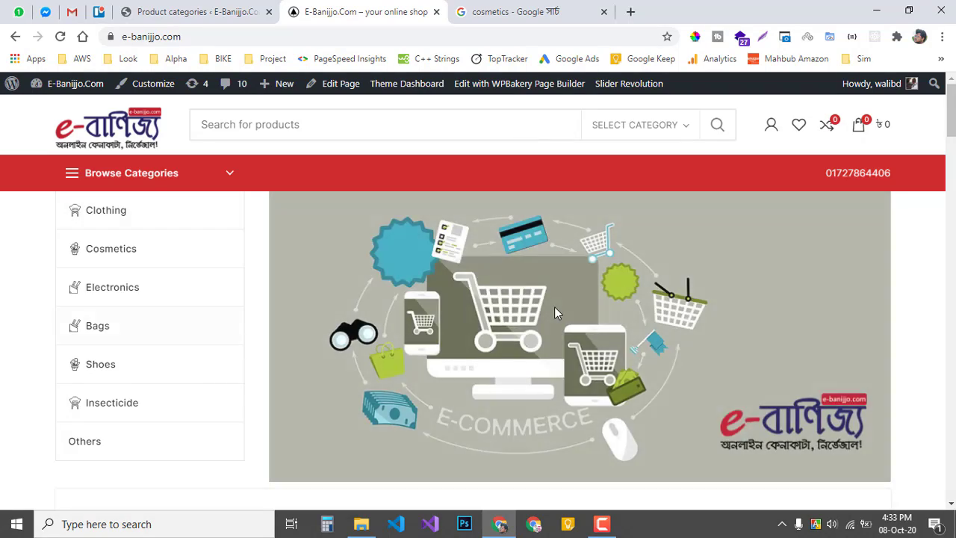
scroll(554, 306, "down", 6)
scroll(556, 314, "down", 5)
left_click(188, 9)
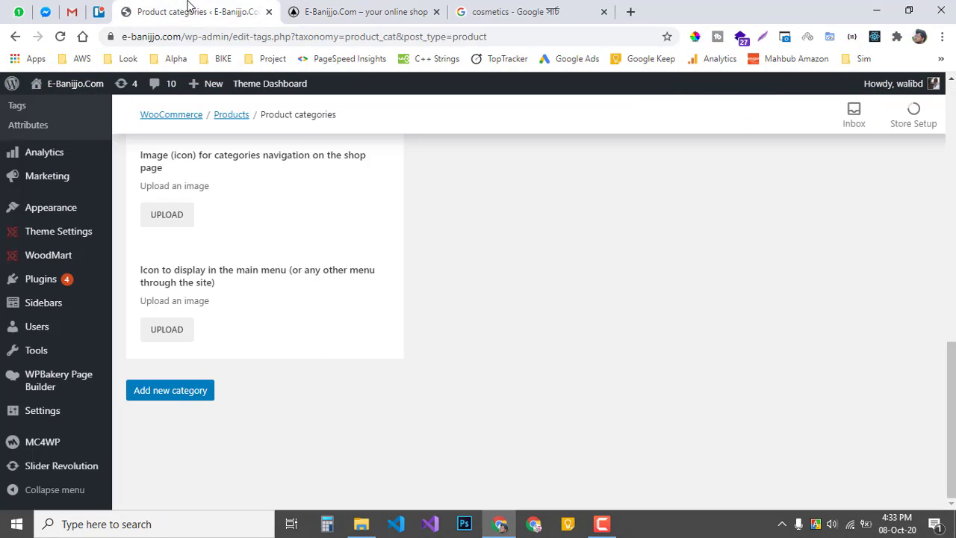
left_click(299, 10)
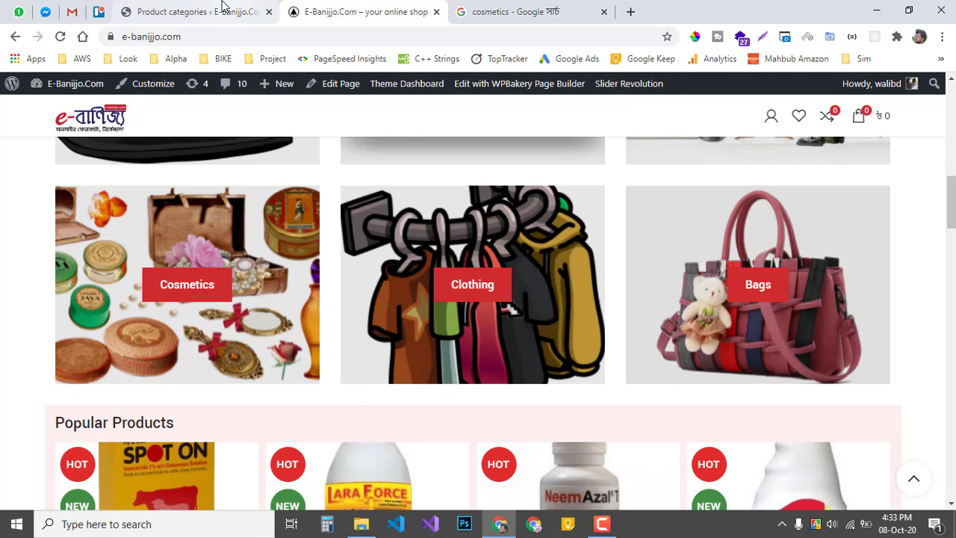
left_click(194, 11)
scroll(326, 389, "up", 5)
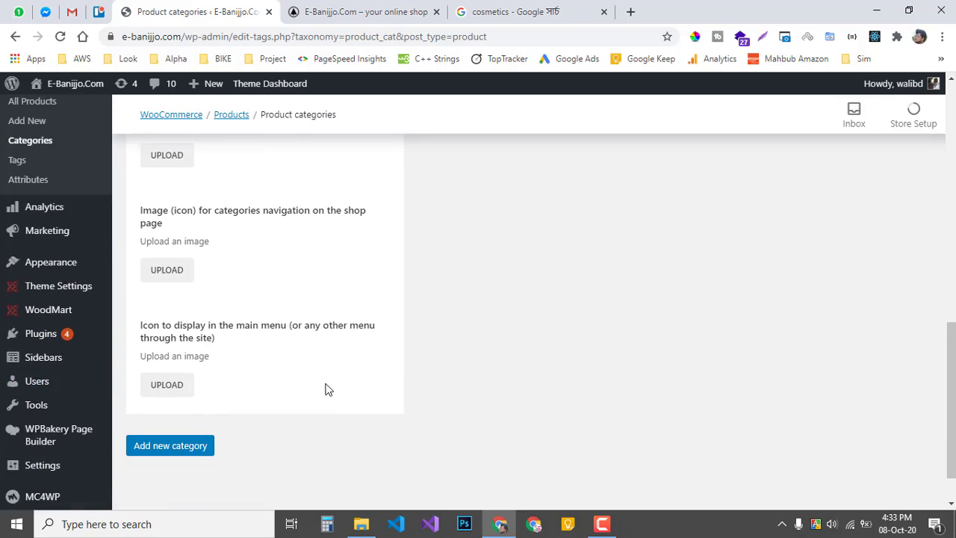
scroll(326, 389, "up", 5)
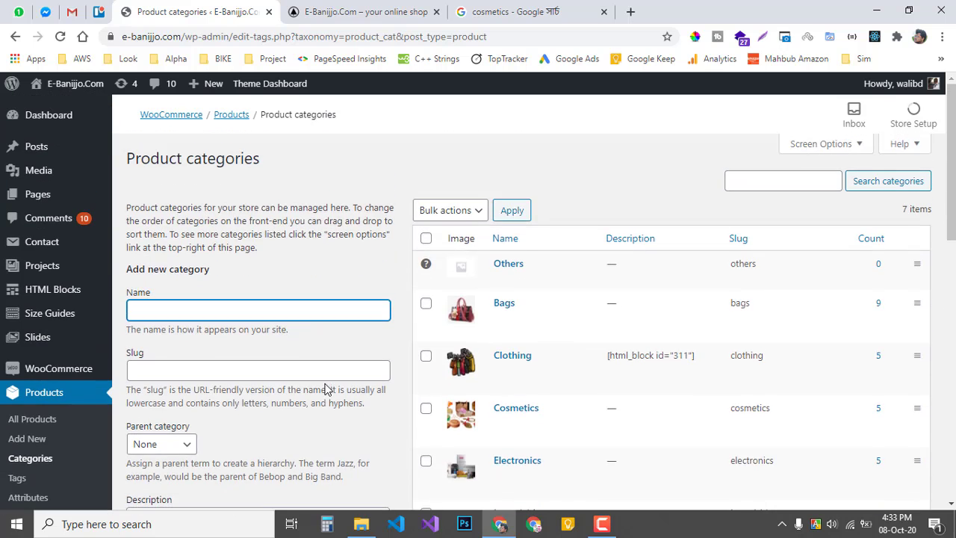
scroll(319, 378, "down", 4)
scroll(319, 378, "up", 3)
scroll(319, 383, "up", 2)
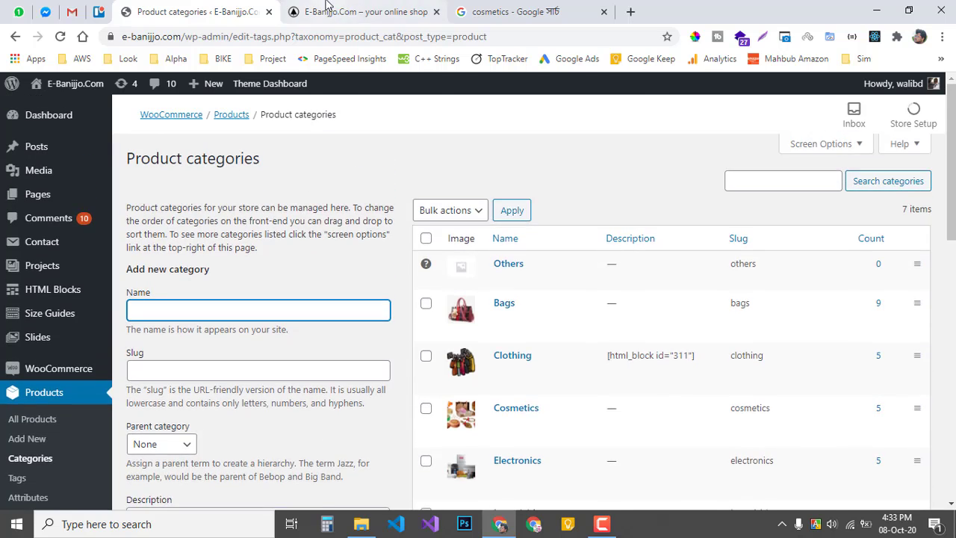
left_click(331, 10)
scroll(366, 252, "up", 6)
scroll(370, 261, "up", 1)
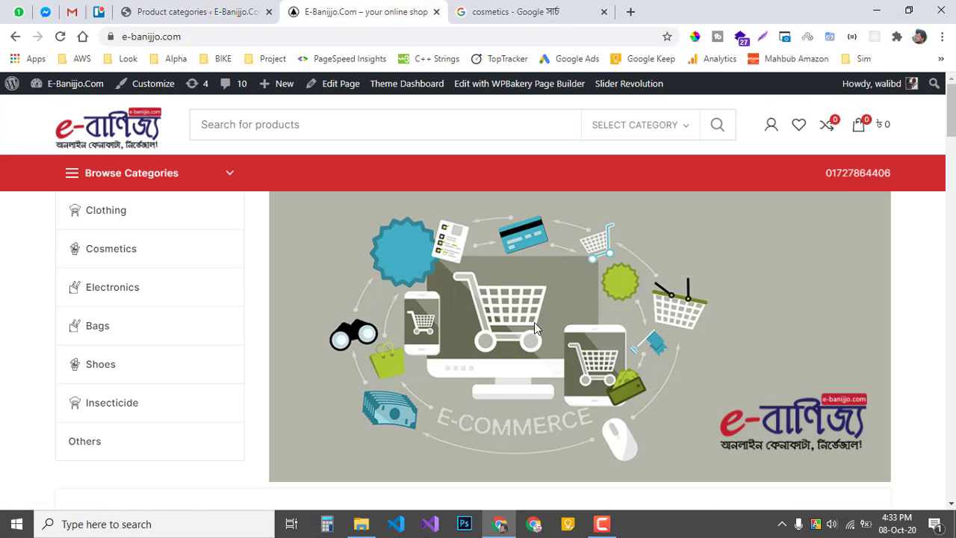
left_click(212, 9)
scroll(29, 336, "down", 4)
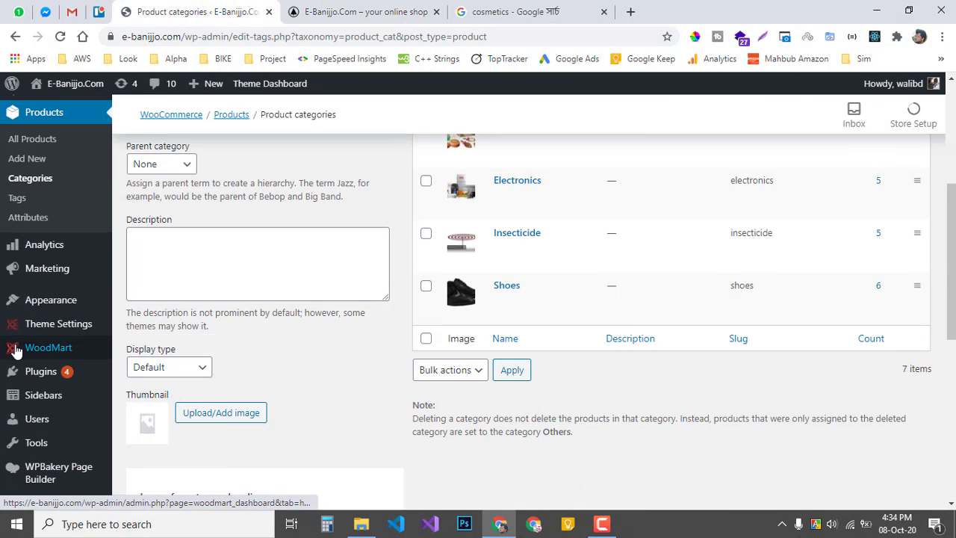
mouse_move(3, 374)
scroll(22, 422, "down", 2)
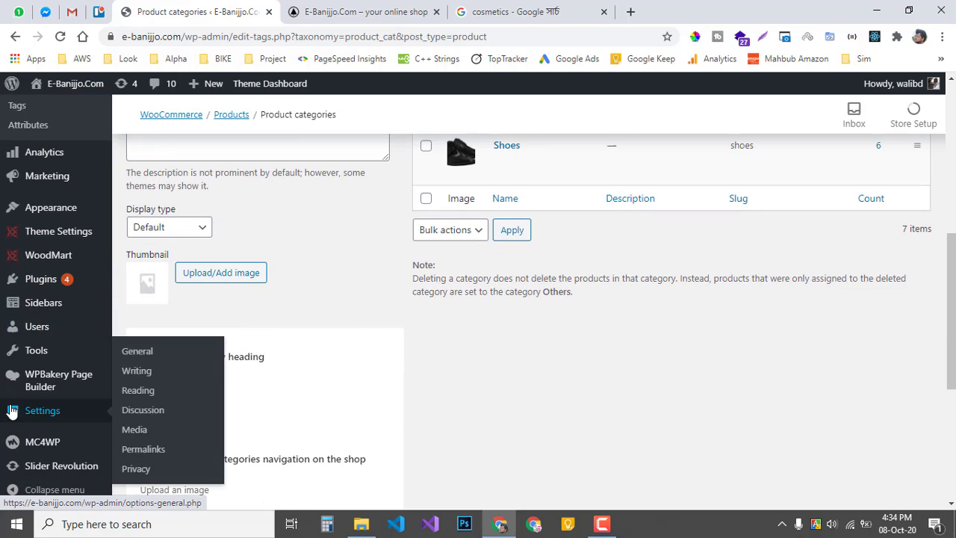
Open the Slider Revolution dashboard and load the Grocery1 slider in the editor
left_click(49, 472)
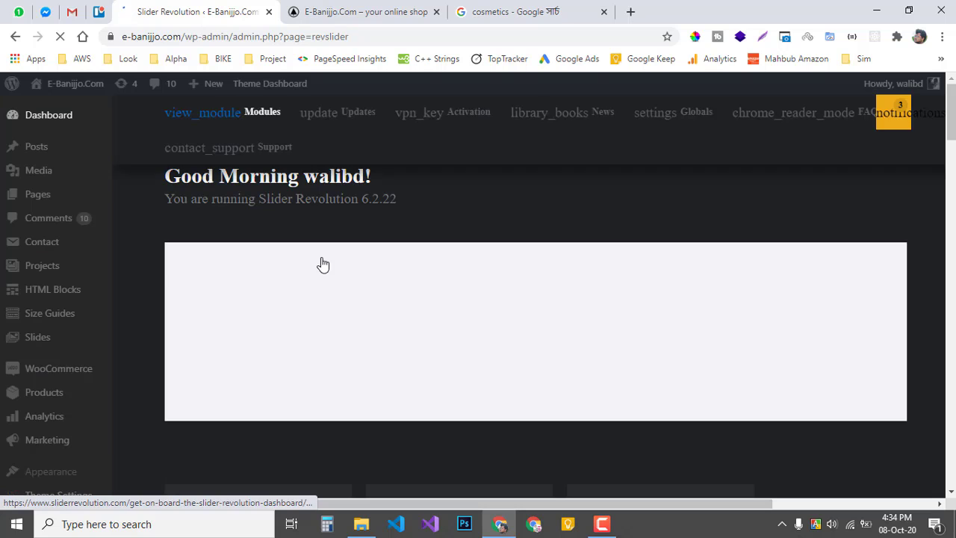
scroll(166, 222, "down", 8)
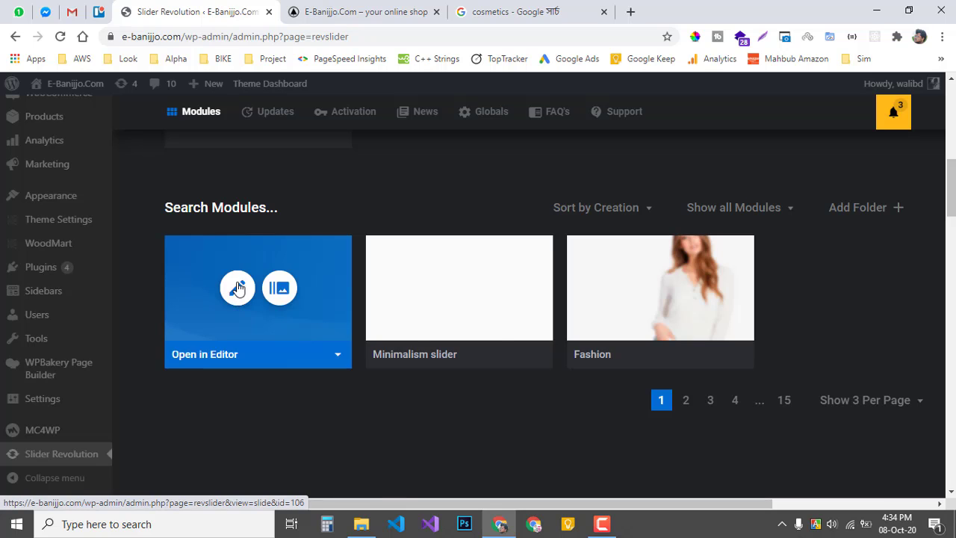
left_click(238, 288)
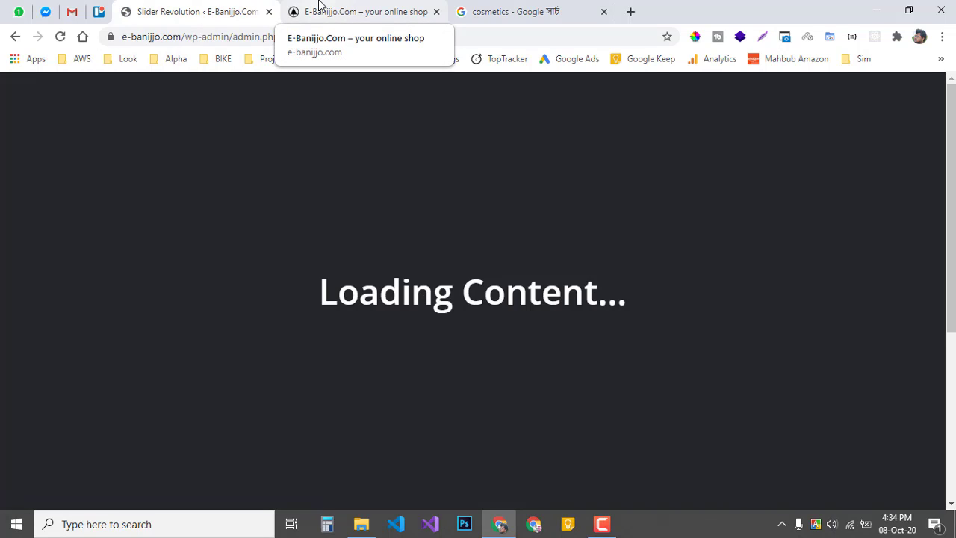
left_click(319, 9)
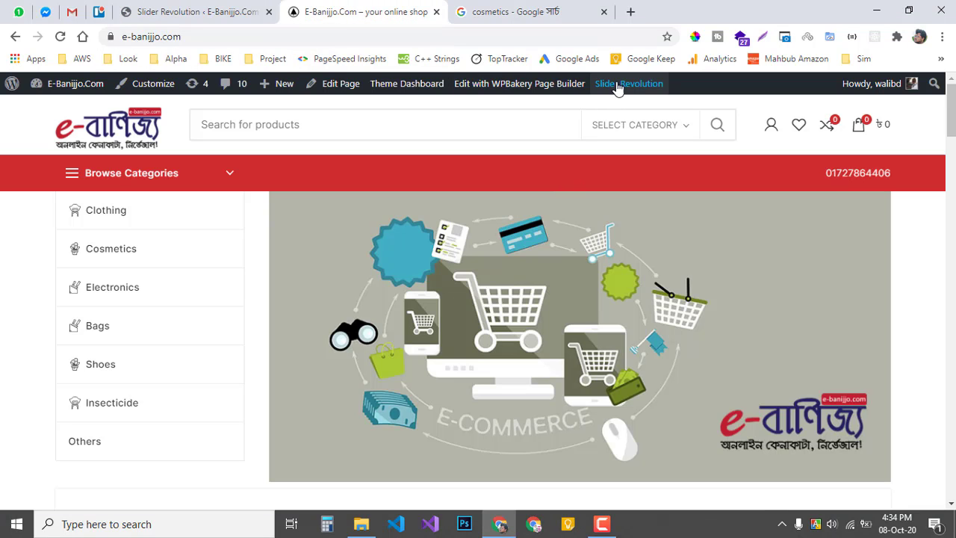
Leave the Grocery1 editor for the Slider Revolution modules overview, then view the storefront
left_click(163, 7)
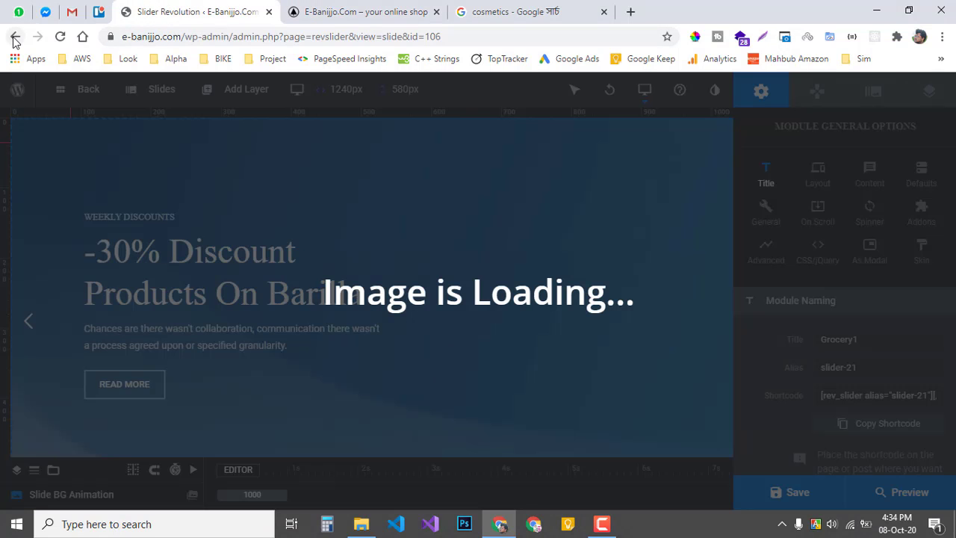
left_click(15, 35)
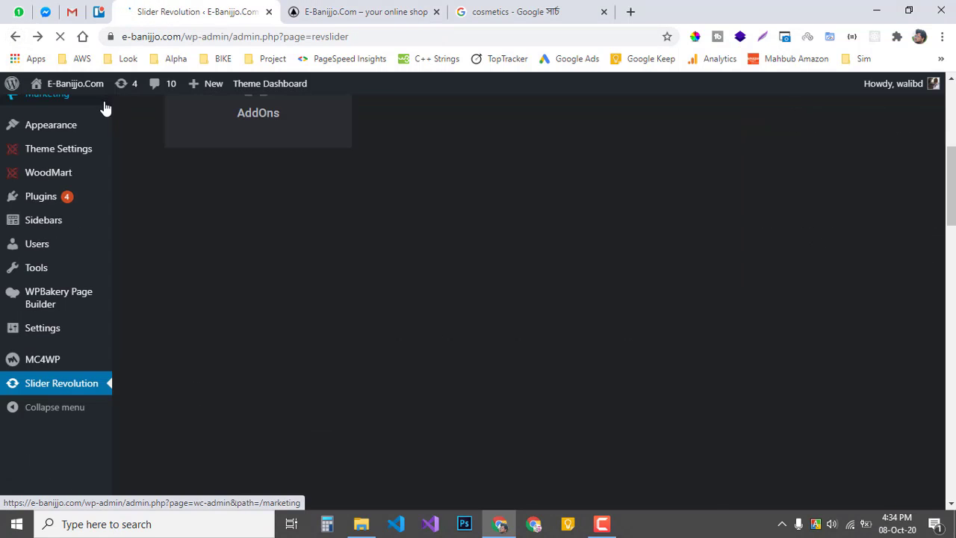
scroll(395, 341, "down", 5)
scroll(566, 333, "up", 2)
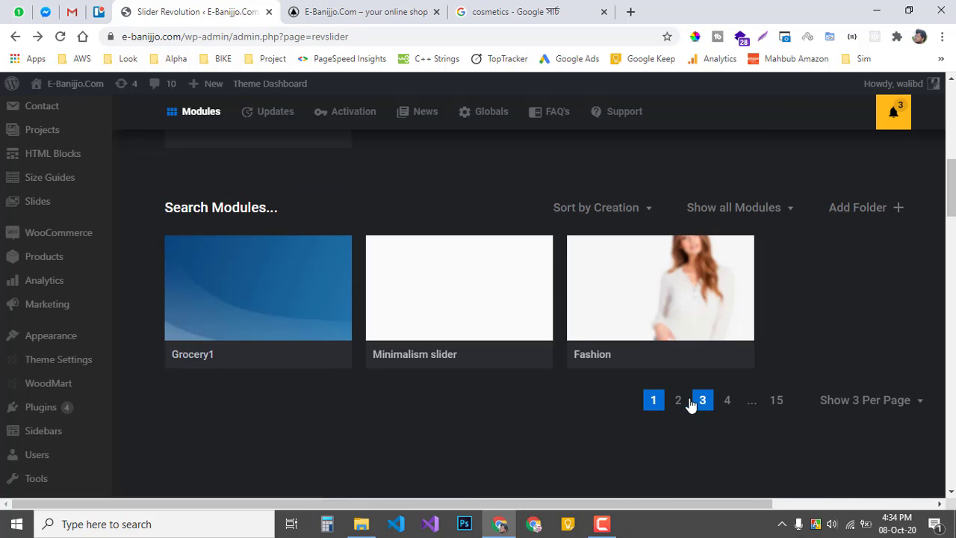
left_click(352, 11)
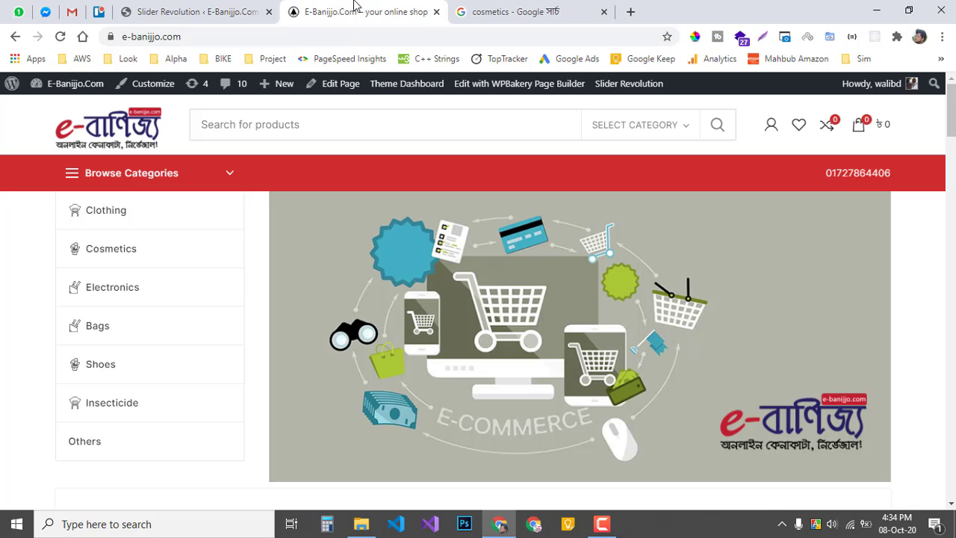
Open a slider from the admin bar in a new tab, close that extra tab, and return to the storefront
mouse_move(636, 86)
left_click(612, 109, "ctrl")
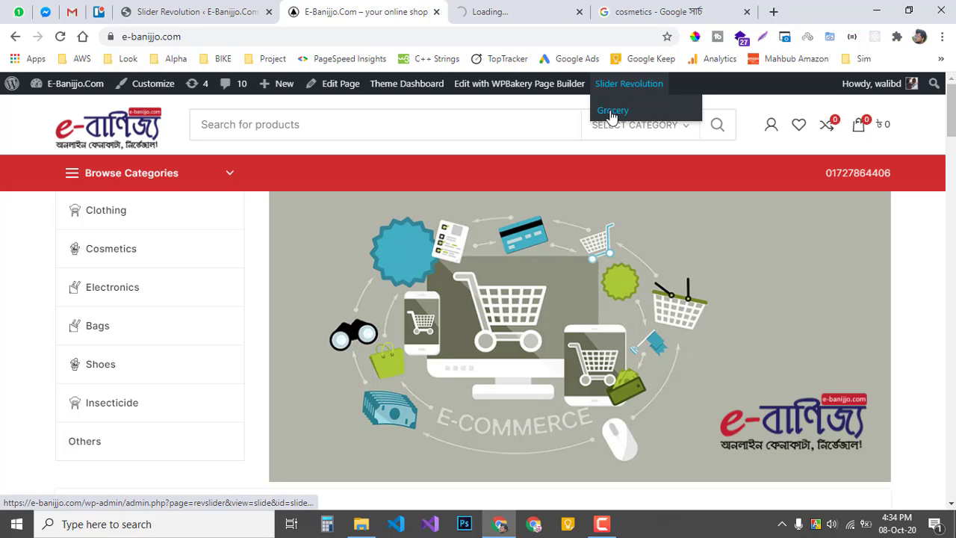
left_click_drag(519, 7, 377, 6)
left_click(220, 9)
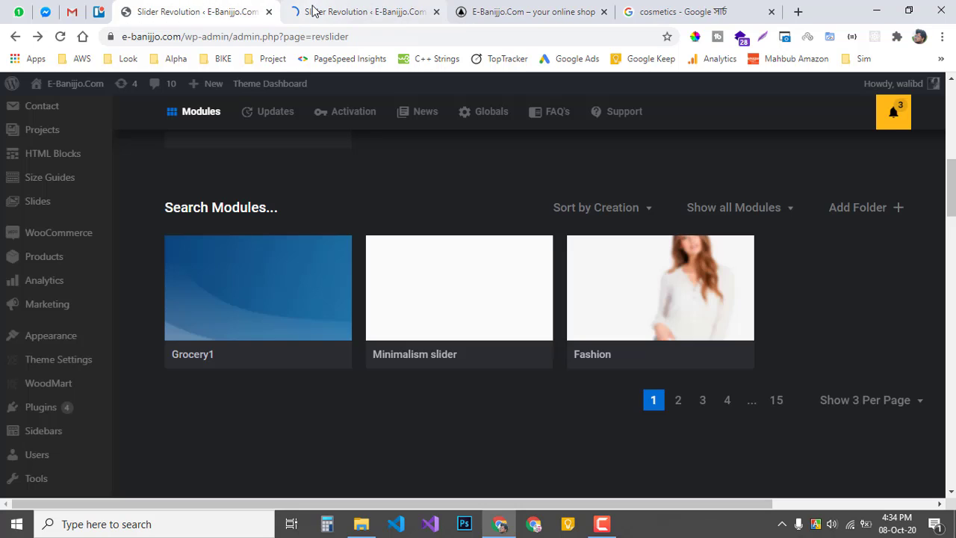
middle_click(215, 7)
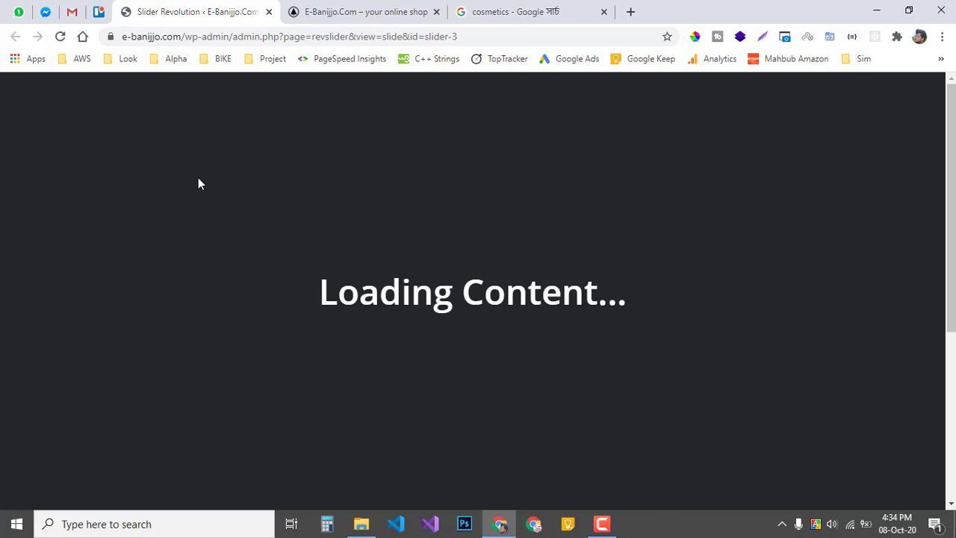
left_click(359, 11)
Open the Grocery slider (alias slider-2) in the editor and view its Navigation and Slide Options panels
mouse_move(627, 84)
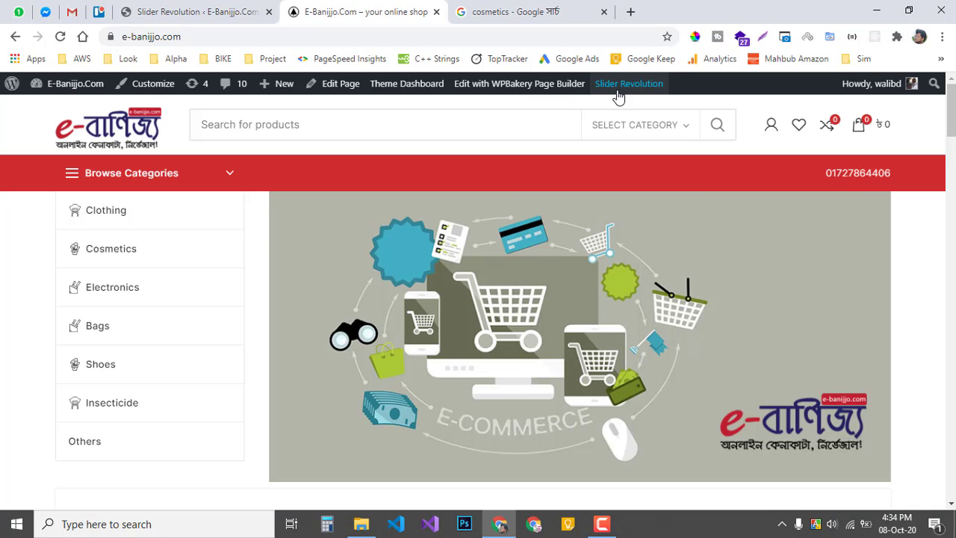
left_click(618, 111)
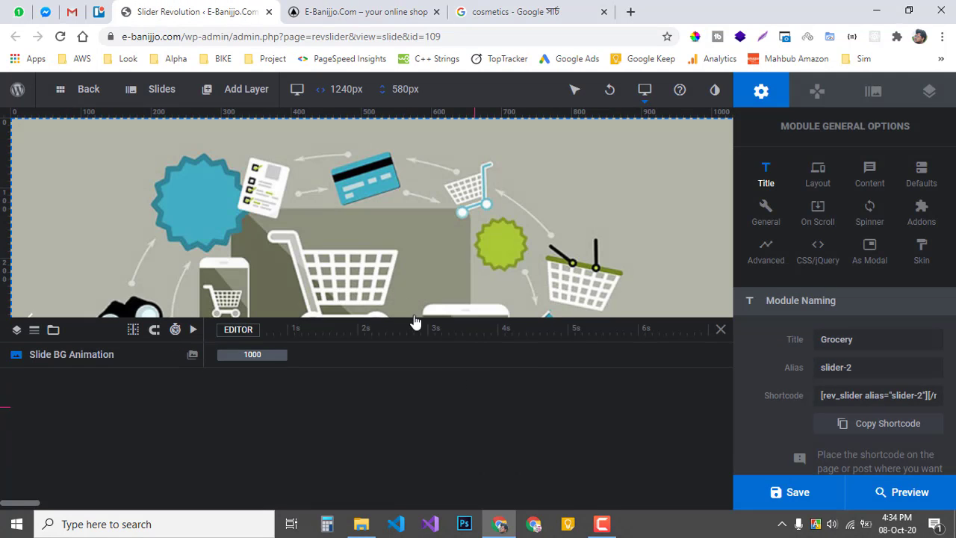
scroll(438, 219, "up", 1)
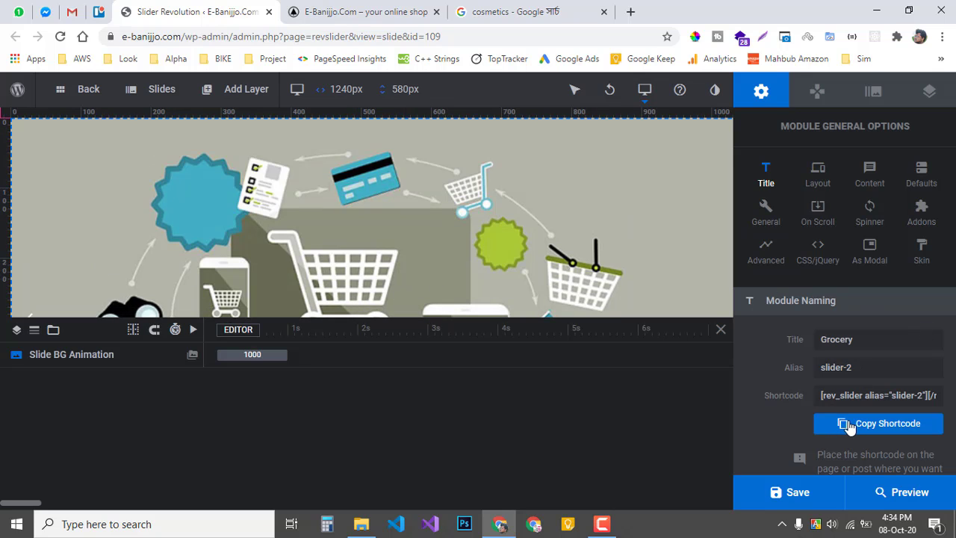
scroll(849, 421, "down", 1)
scroll(849, 420, "up", 1)
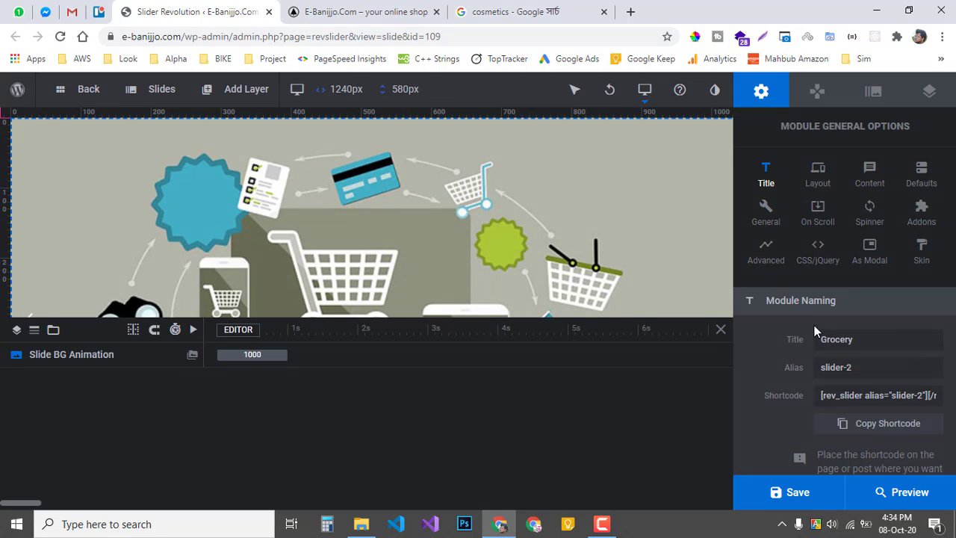
left_click(813, 97)
left_click(864, 100)
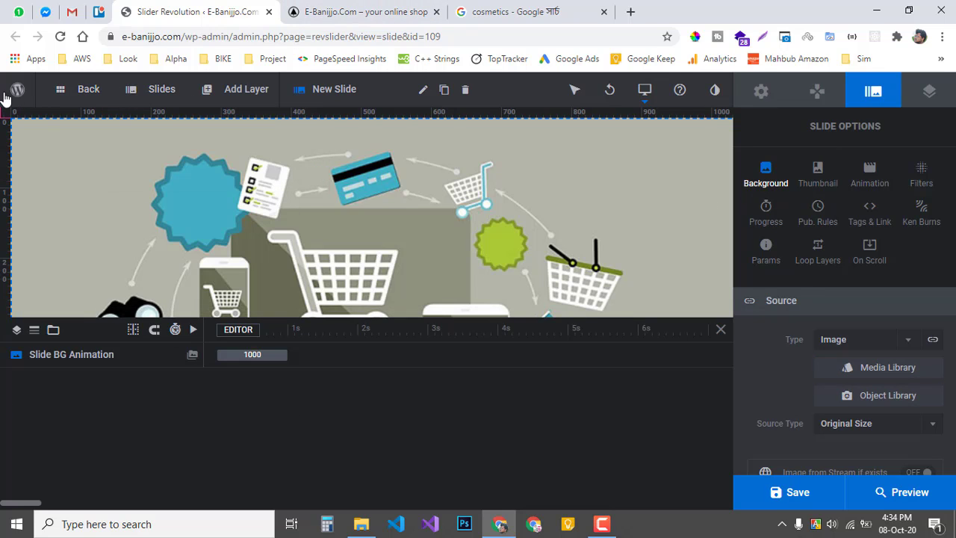
mouse_move(21, 91)
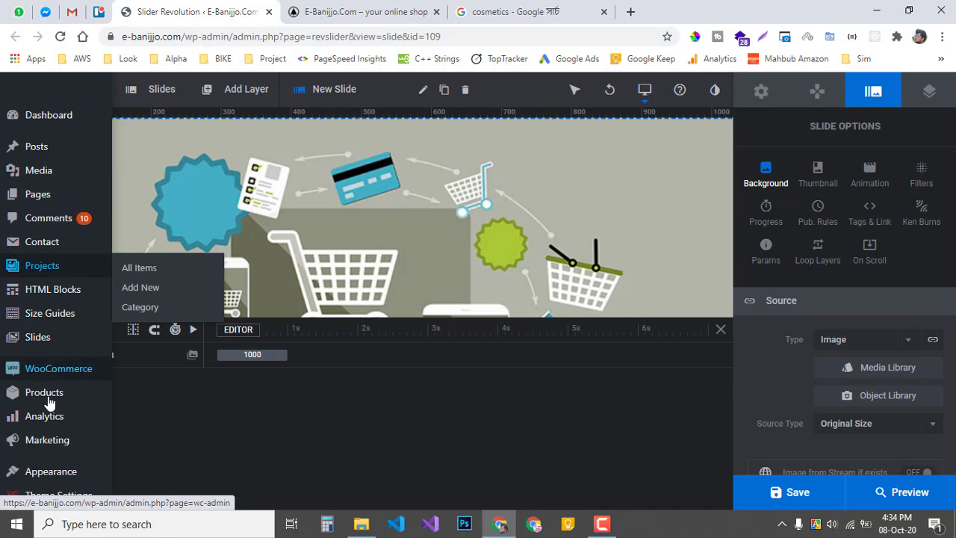
Go from the slider editor to the Dashboard, then open WoodMart's Header builder
left_click(40, 126)
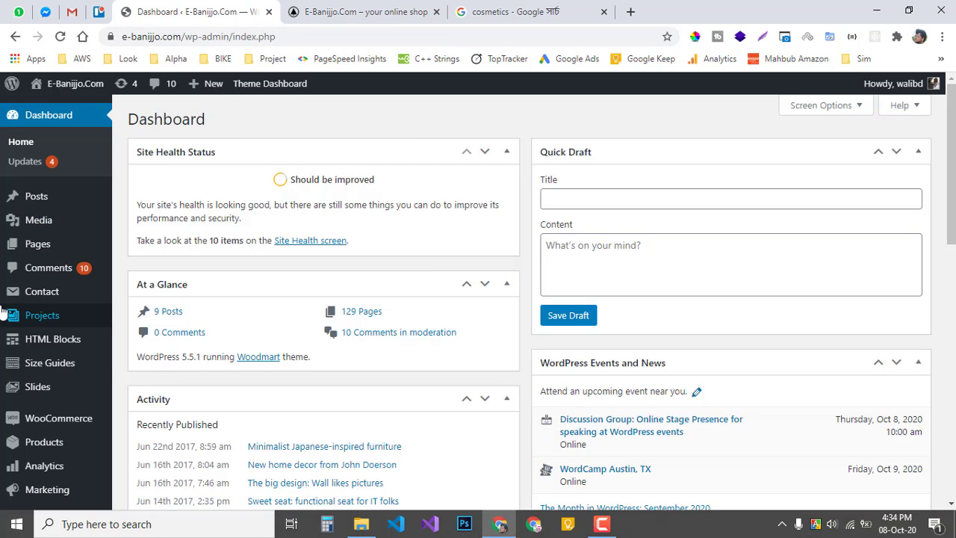
scroll(15, 314, "down", 6)
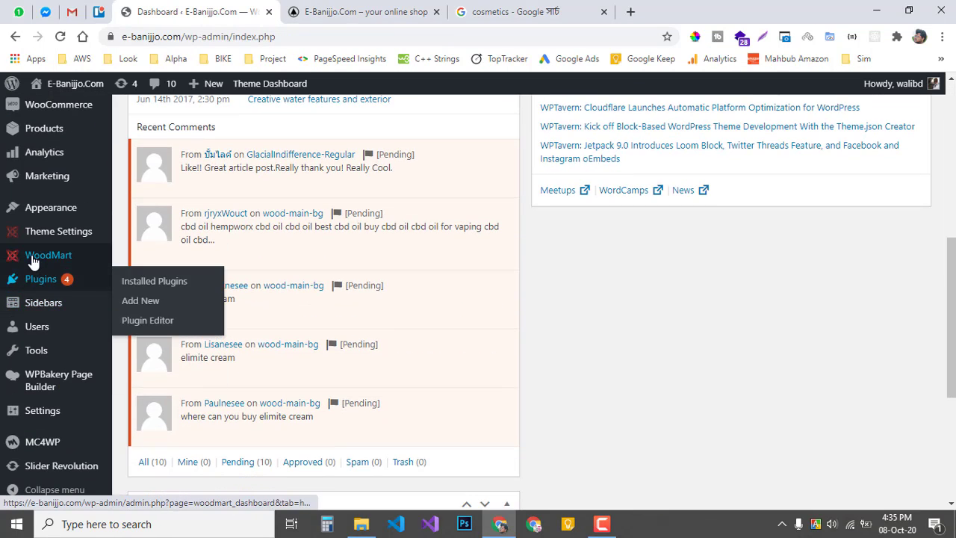
mouse_move(32, 260)
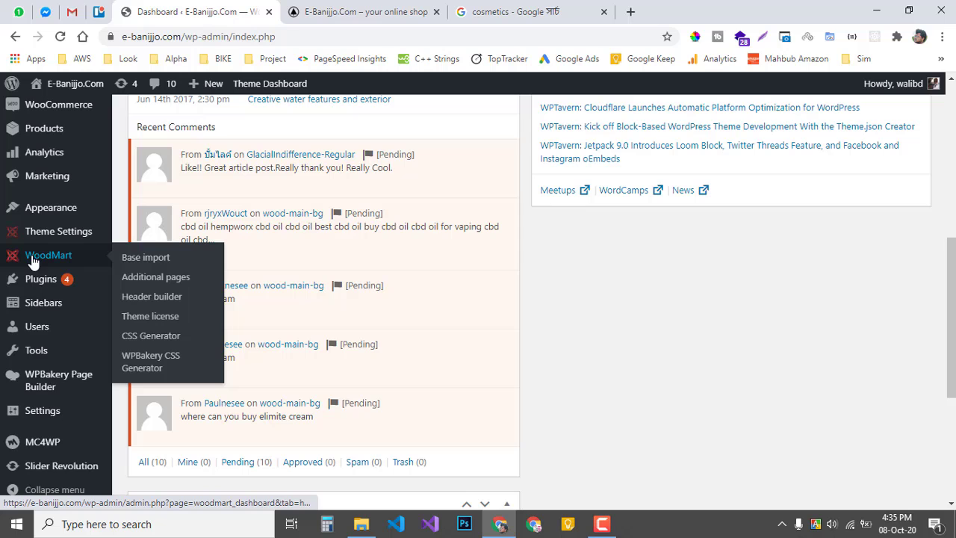
left_click(151, 297)
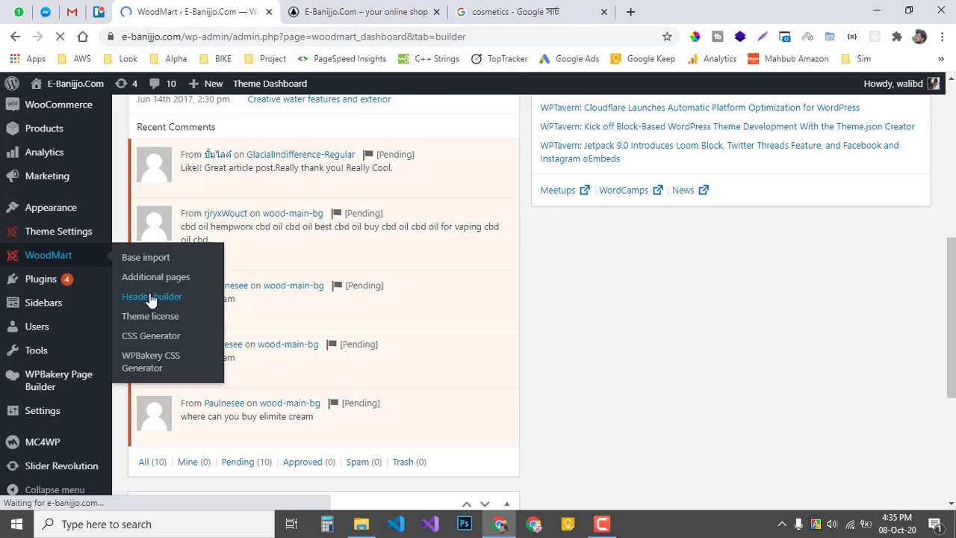
Edit Header Grocery and review the desktop Logo settings and image picker without changing anything
scroll(331, 339, "down", 3)
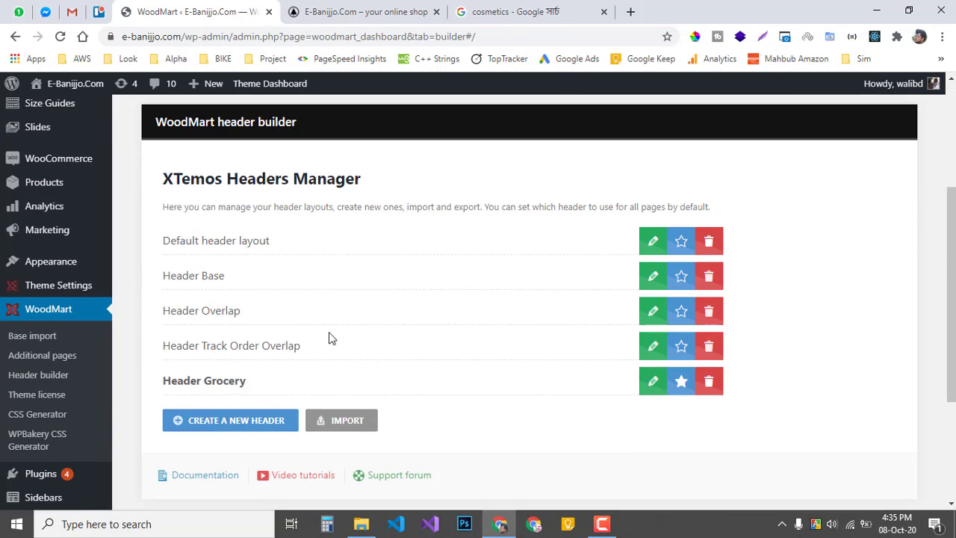
left_click(652, 382)
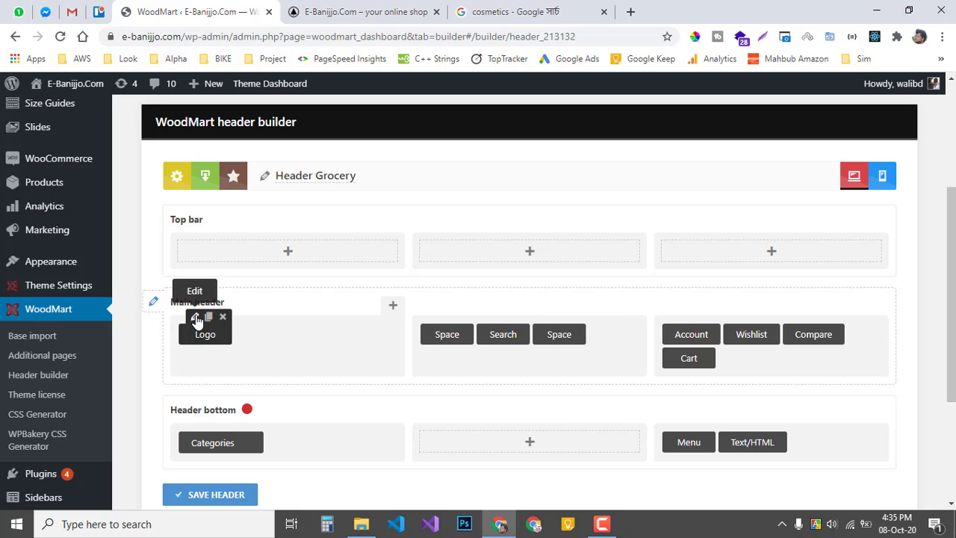
left_click(197, 317)
left_click(295, 273)
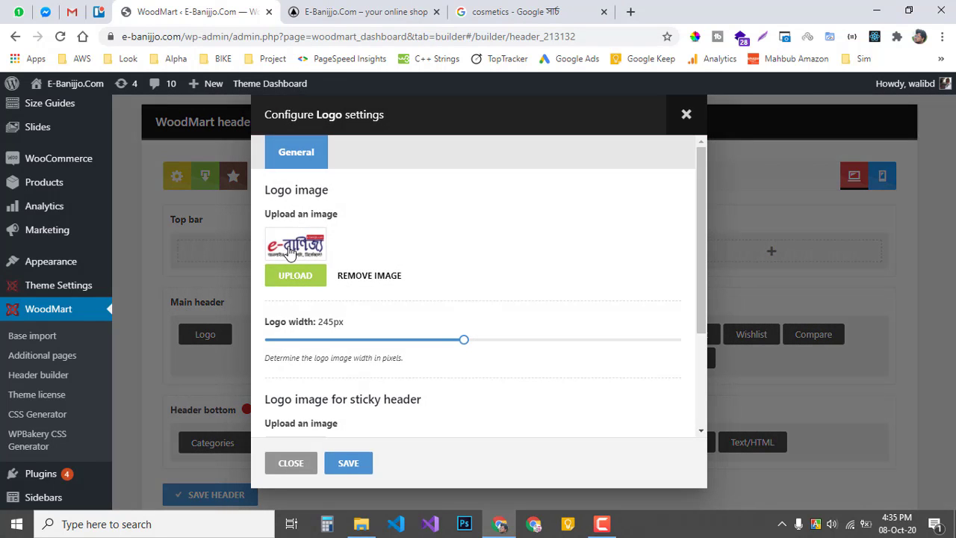
left_click(917, 113)
left_click(290, 463)
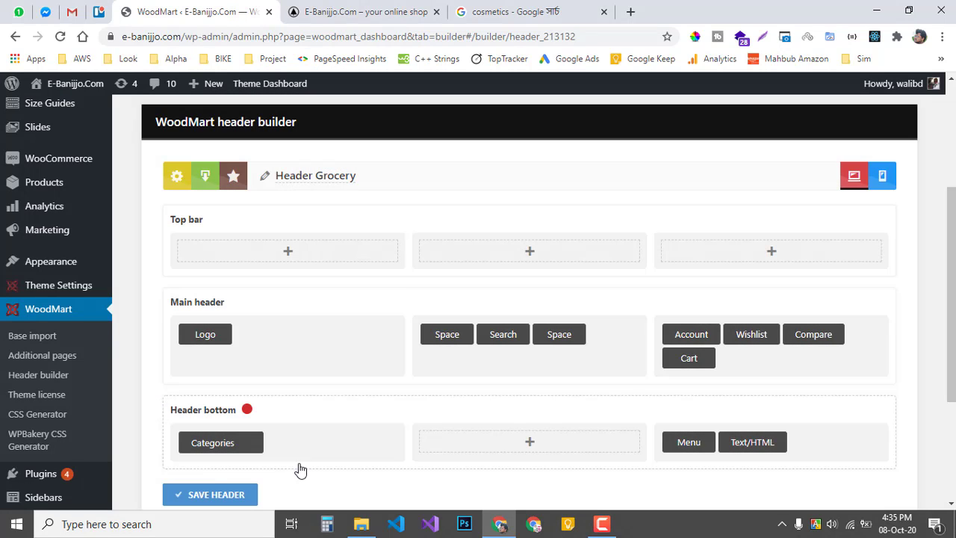
left_click(196, 319)
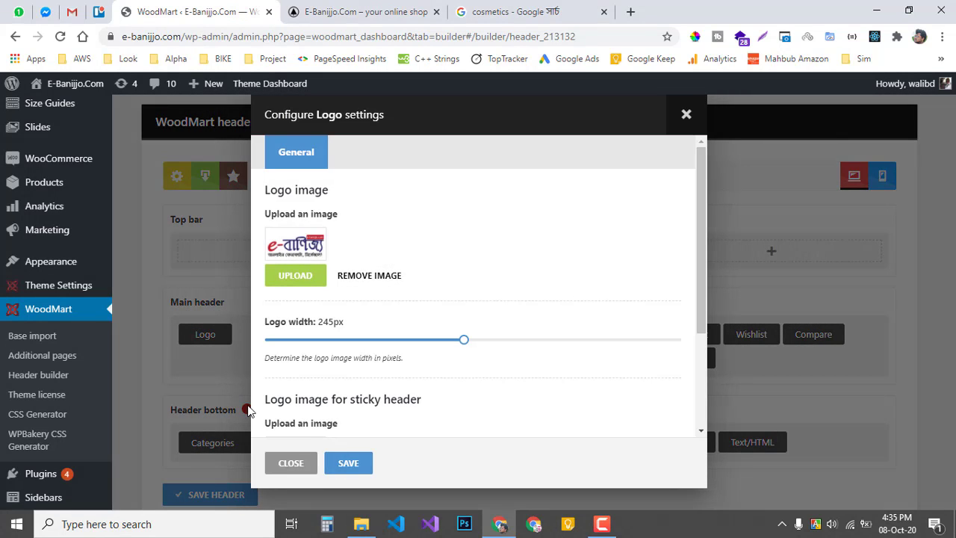
left_click(248, 411)
Check the Logo settings in the mobile header layout, then save the Header Grocery header
left_click(881, 179)
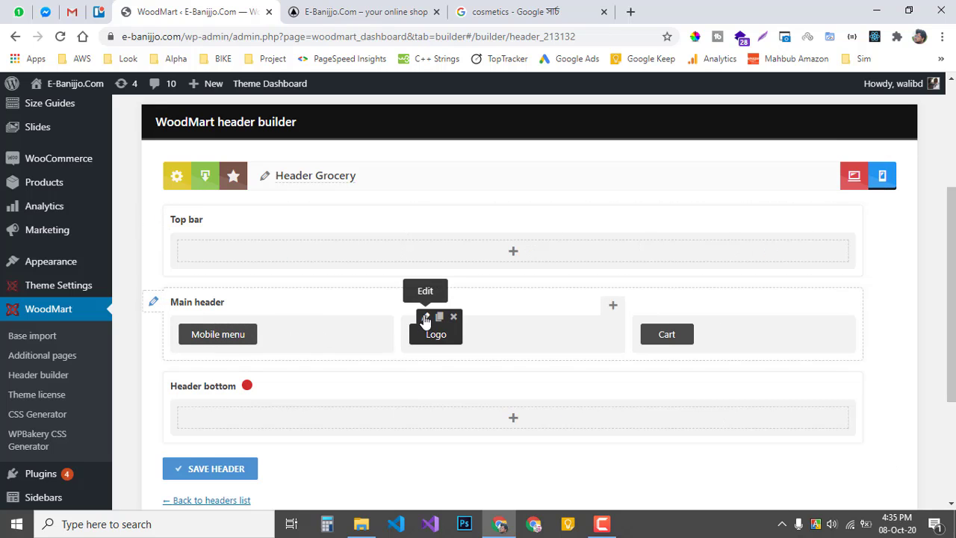
left_click(425, 318)
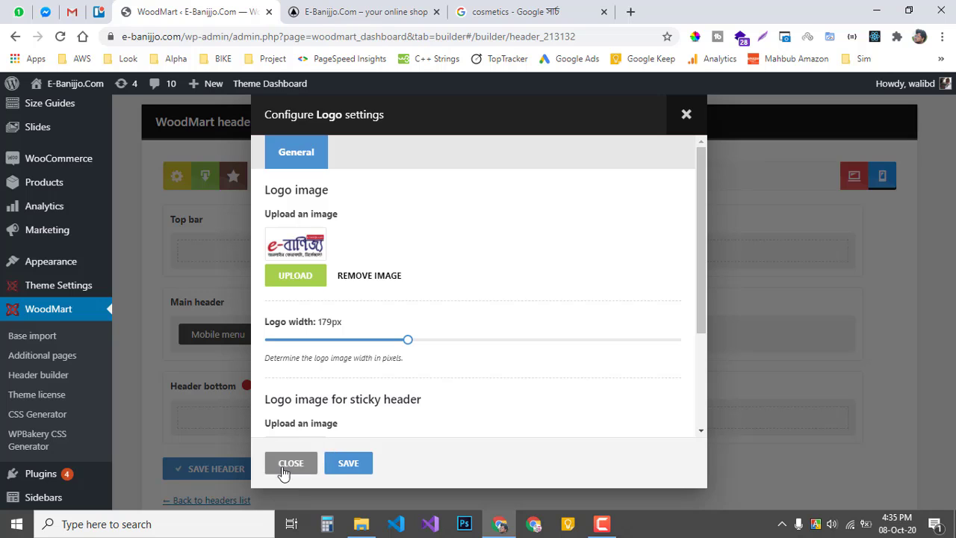
left_click(291, 463)
scroll(326, 421, "up", 3)
scroll(331, 395, "down", 5)
scroll(331, 393, "up", 5)
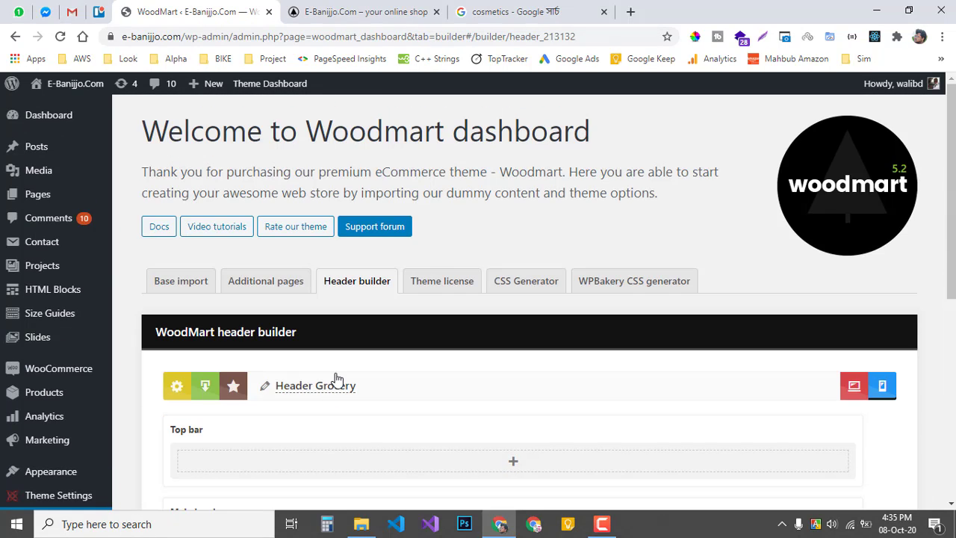
scroll(334, 342, "down", 5)
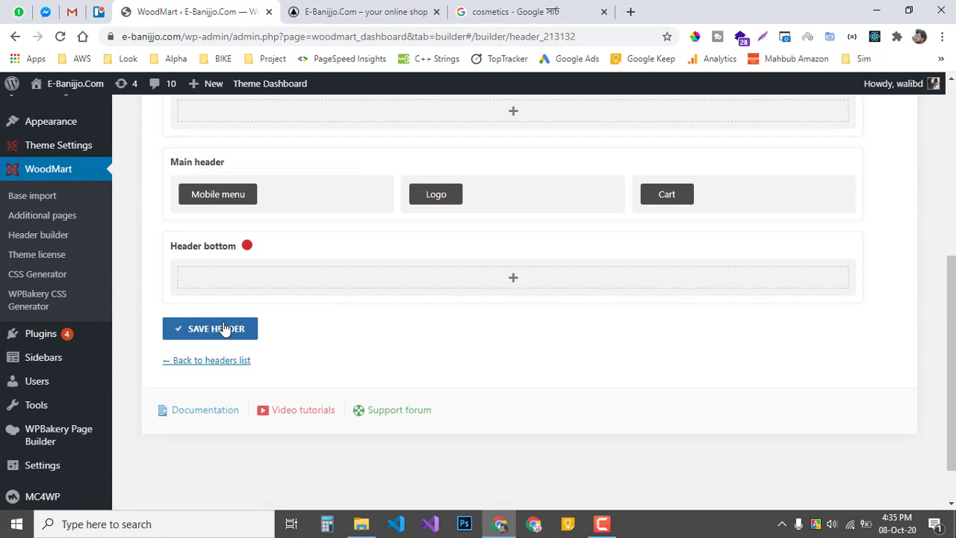
left_click(224, 331)
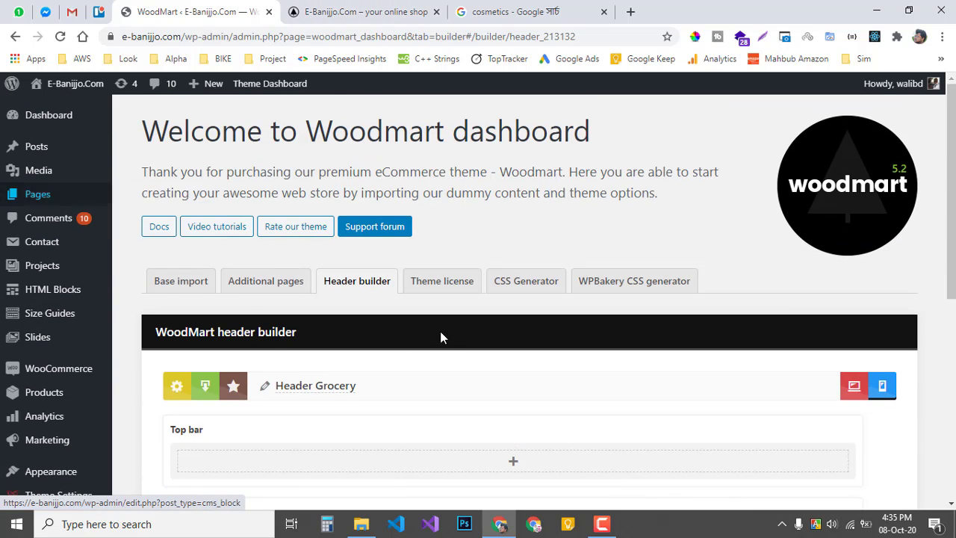
Go to WooCommerce > Orders and scroll through the empty order list
scroll(368, 265, "down", 1)
scroll(367, 265, "down", 2)
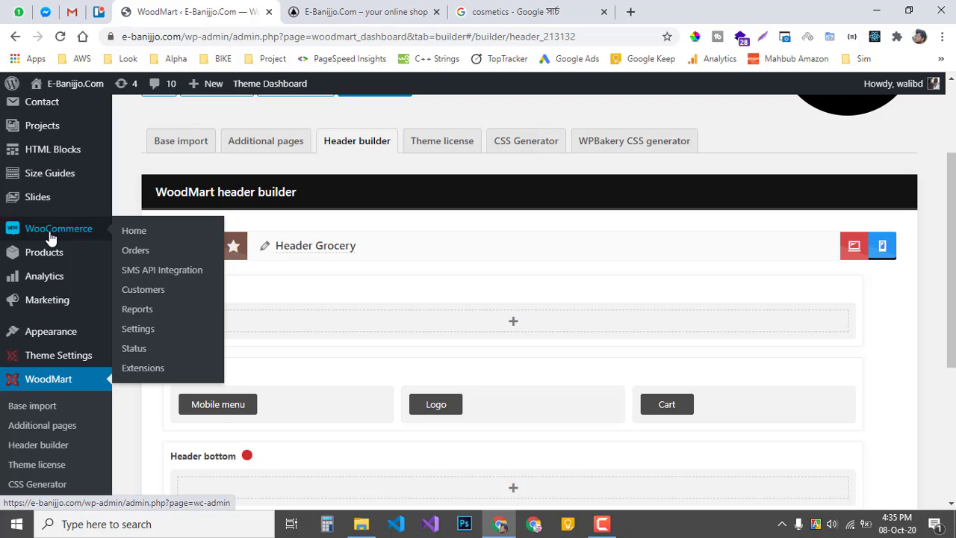
left_click(50, 237)
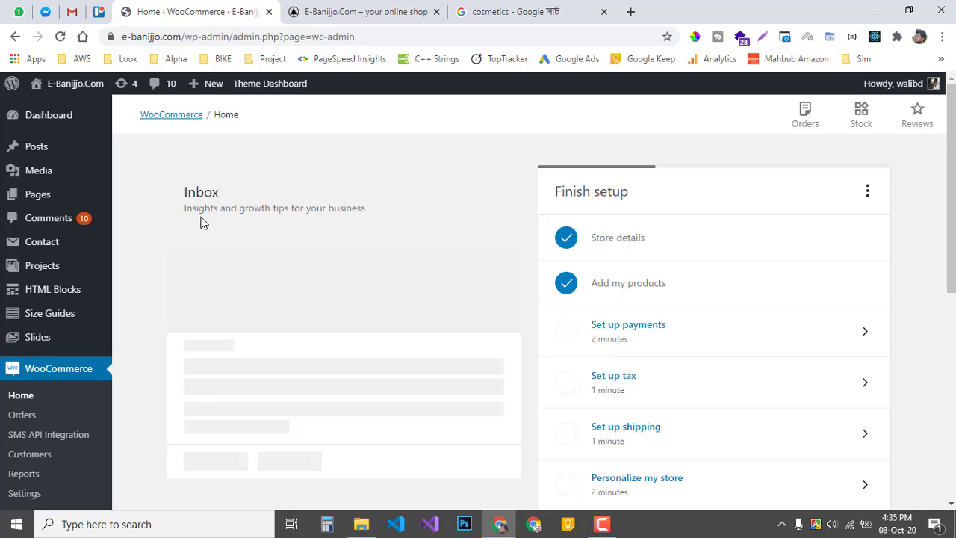
scroll(195, 228, "down", 2)
left_click(21, 275)
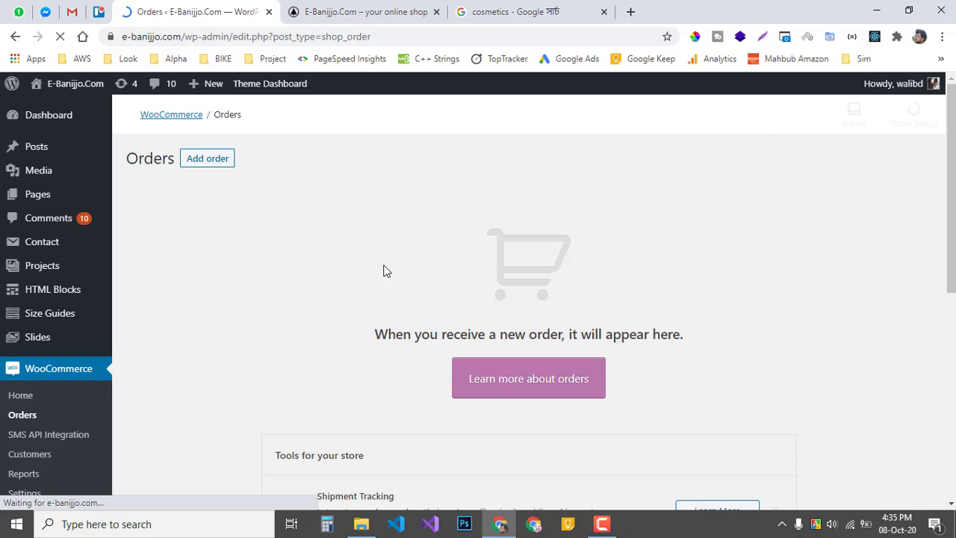
scroll(399, 301, "down", 2)
scroll(400, 300, "up", 2)
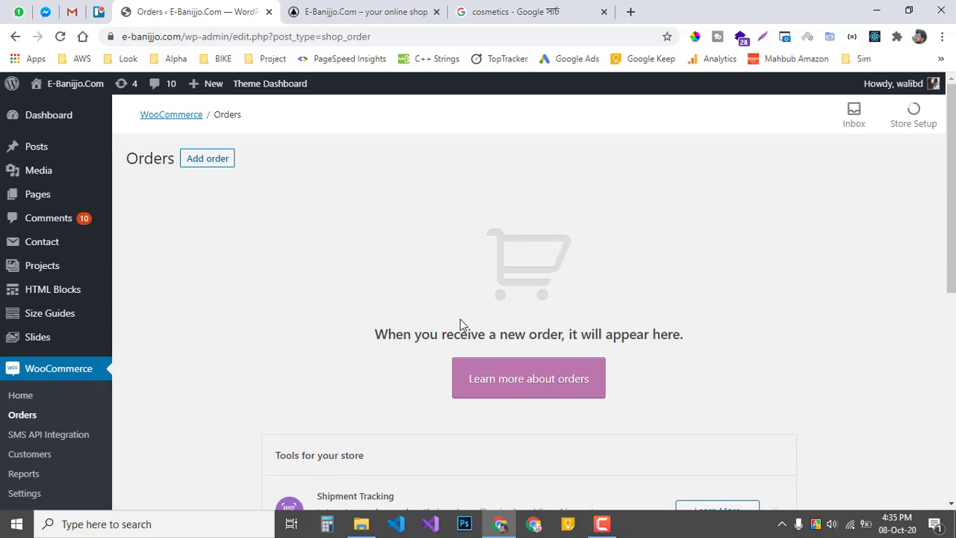
scroll(275, 302, "down", 2)
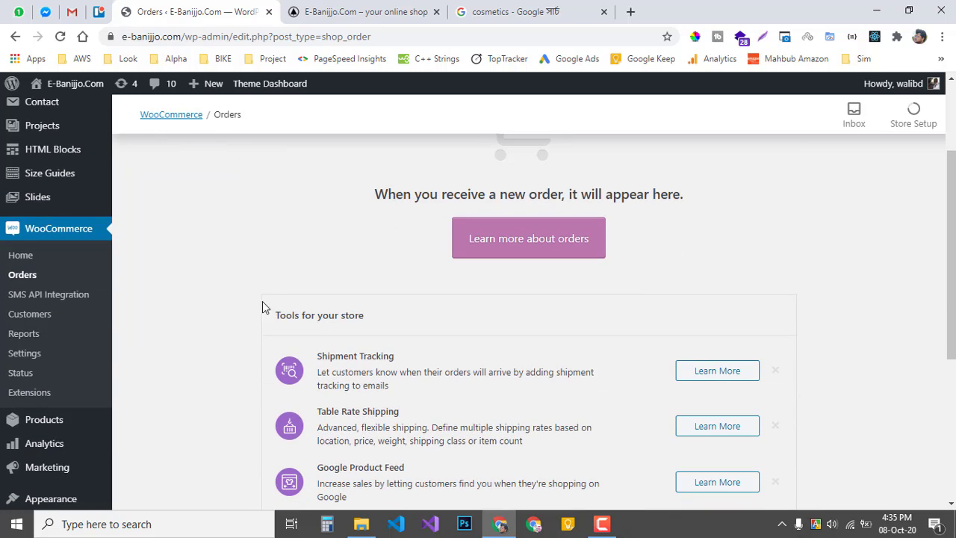
scroll(48, 415, "down", 4)
Open General Settings and look over the site fields, selecting the administration email
left_click(60, 418)
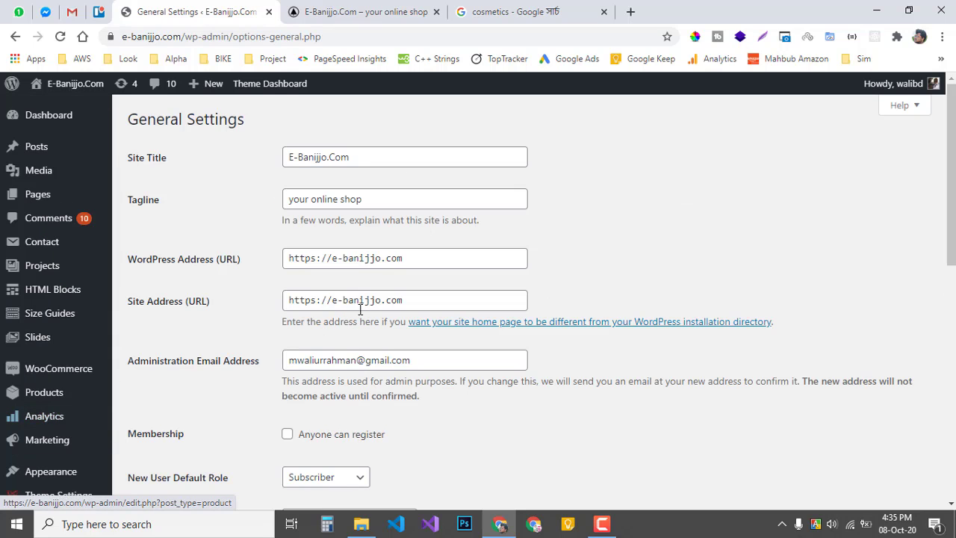
left_click_drag(419, 361, 217, 372)
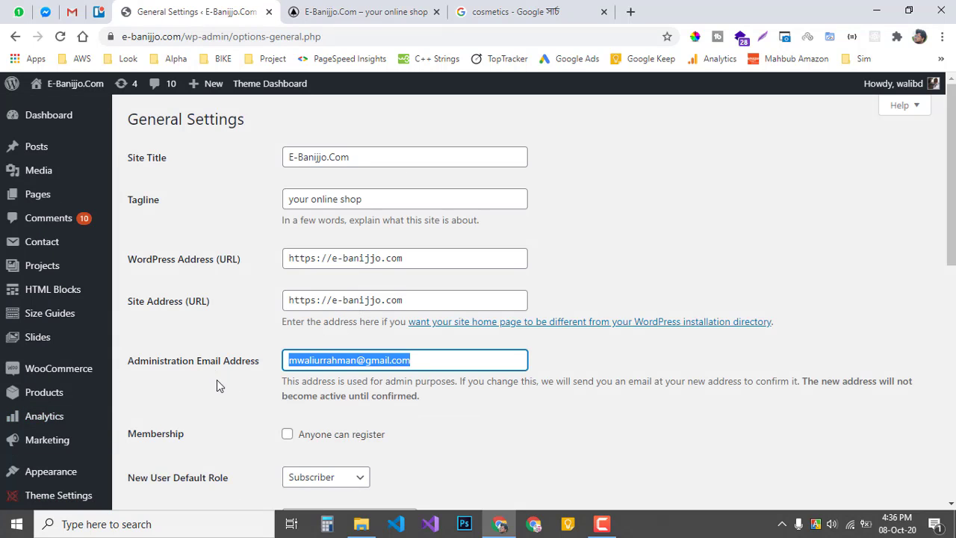
scroll(228, 393, "down", 2)
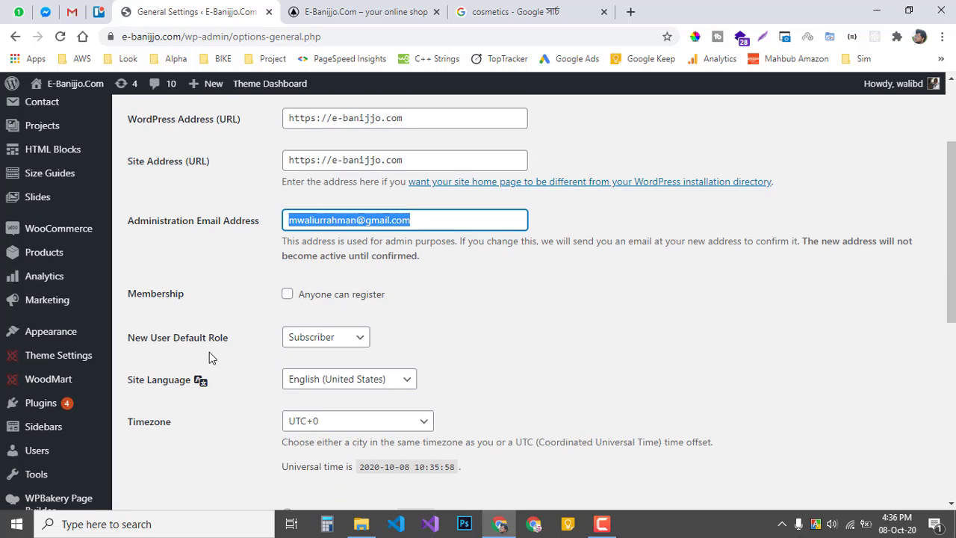
scroll(207, 346, "down", 6)
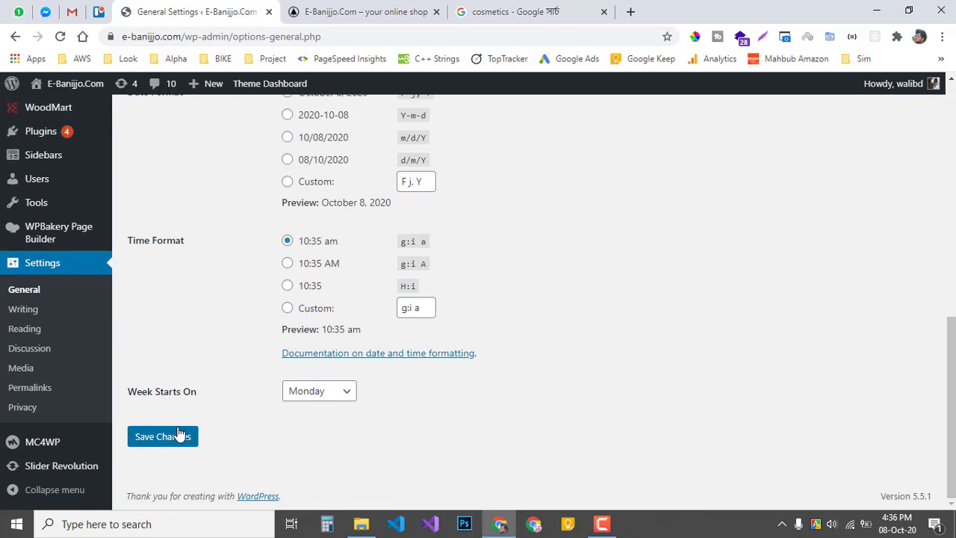
scroll(200, 422, "up", 6)
scroll(201, 423, "up", 2)
scroll(203, 410, "down", 5)
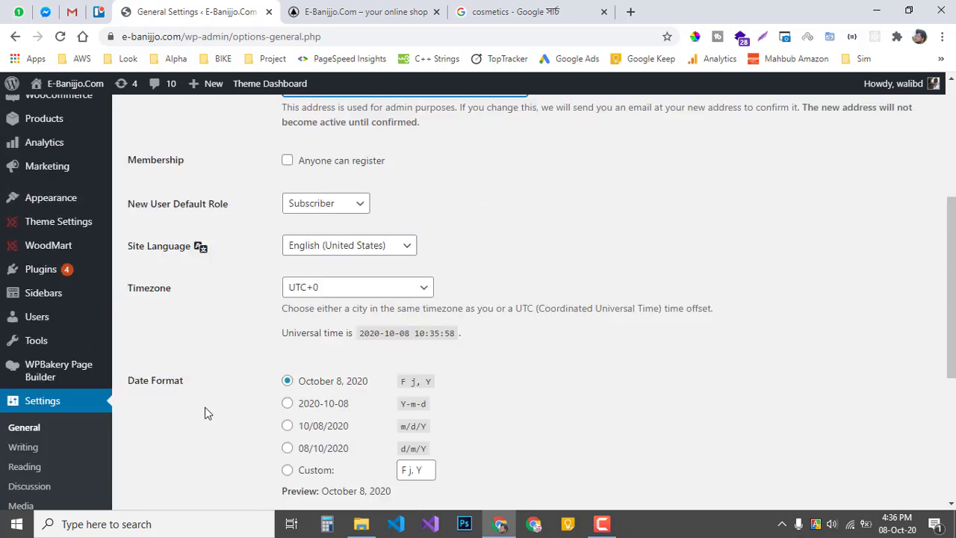
scroll(205, 404, "up", 1)
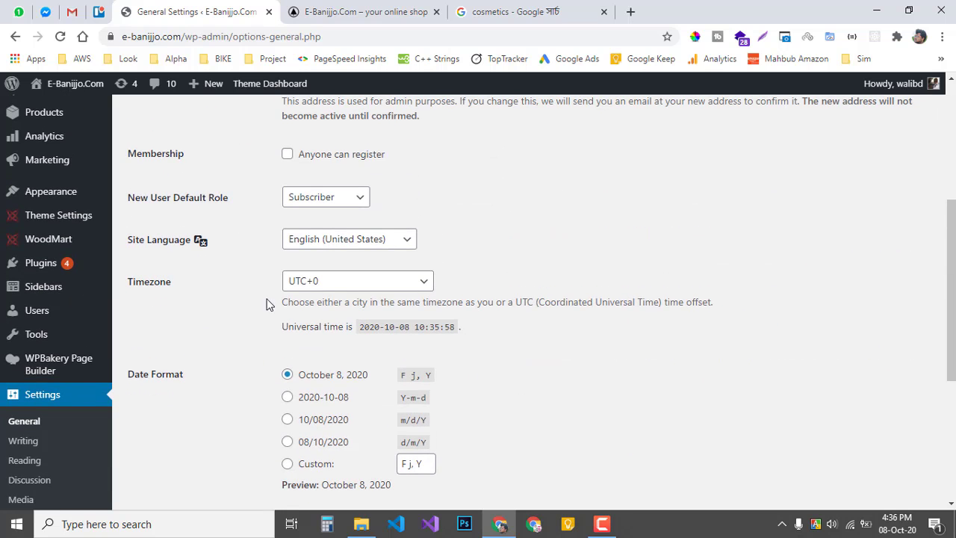
Set the site timezone to Dhaka
left_click(324, 288)
type("dhaka")
key("Return")
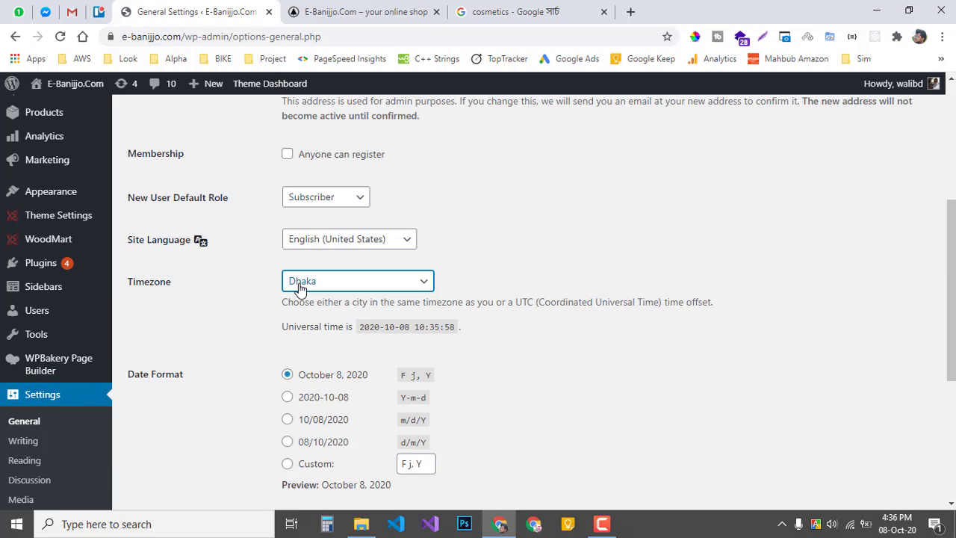
left_click(200, 296)
Make the week start on Saturday and save the general settings
scroll(198, 299, "down", 4)
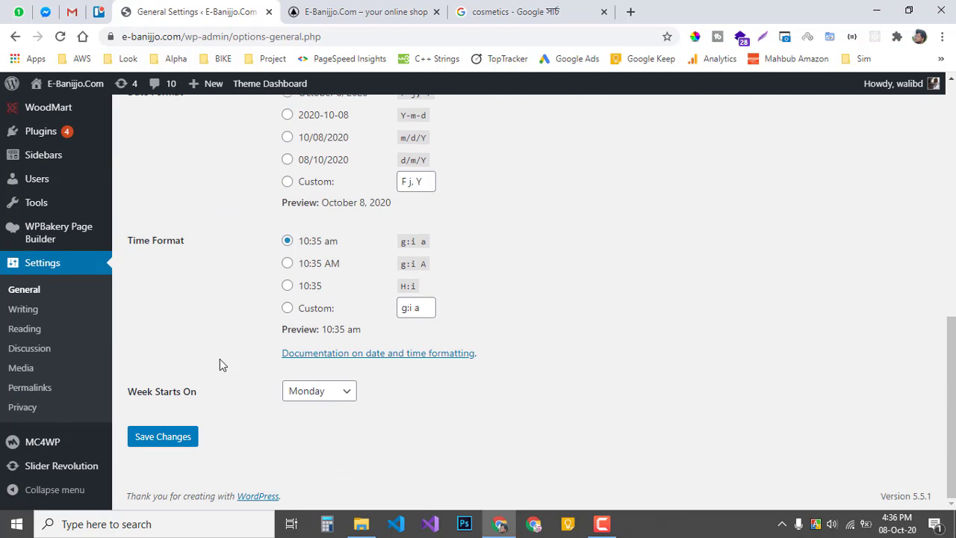
left_click(298, 396)
left_click(329, 491)
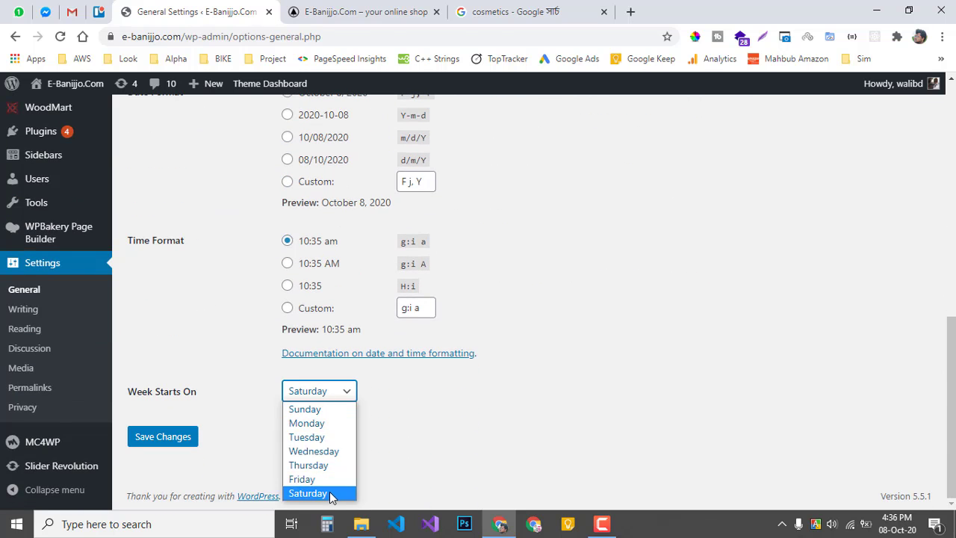
left_click(169, 439)
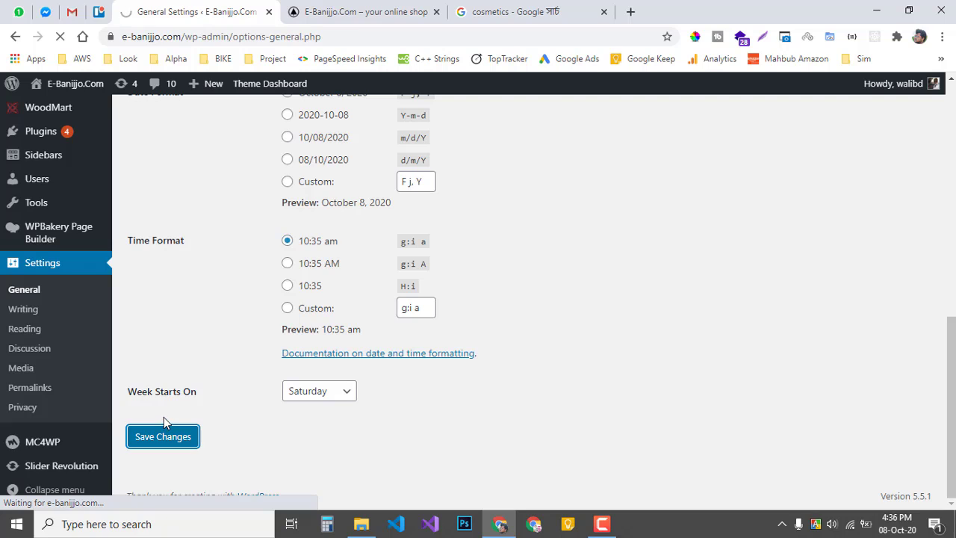